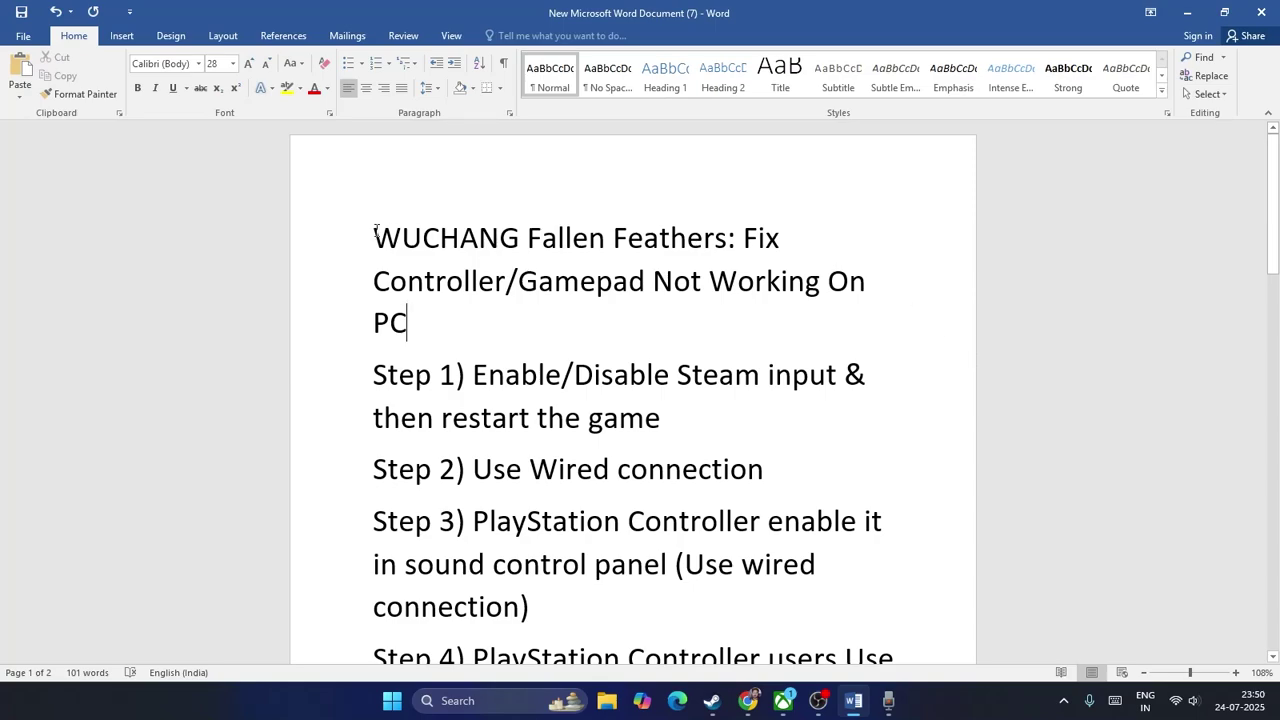
- Highlight 'WUCHANG' and 'Controller/Gamepad' in the document title
{"action": "left_click_drag", "start_coordinate": [375, 232], "coordinate": [698, 237]}
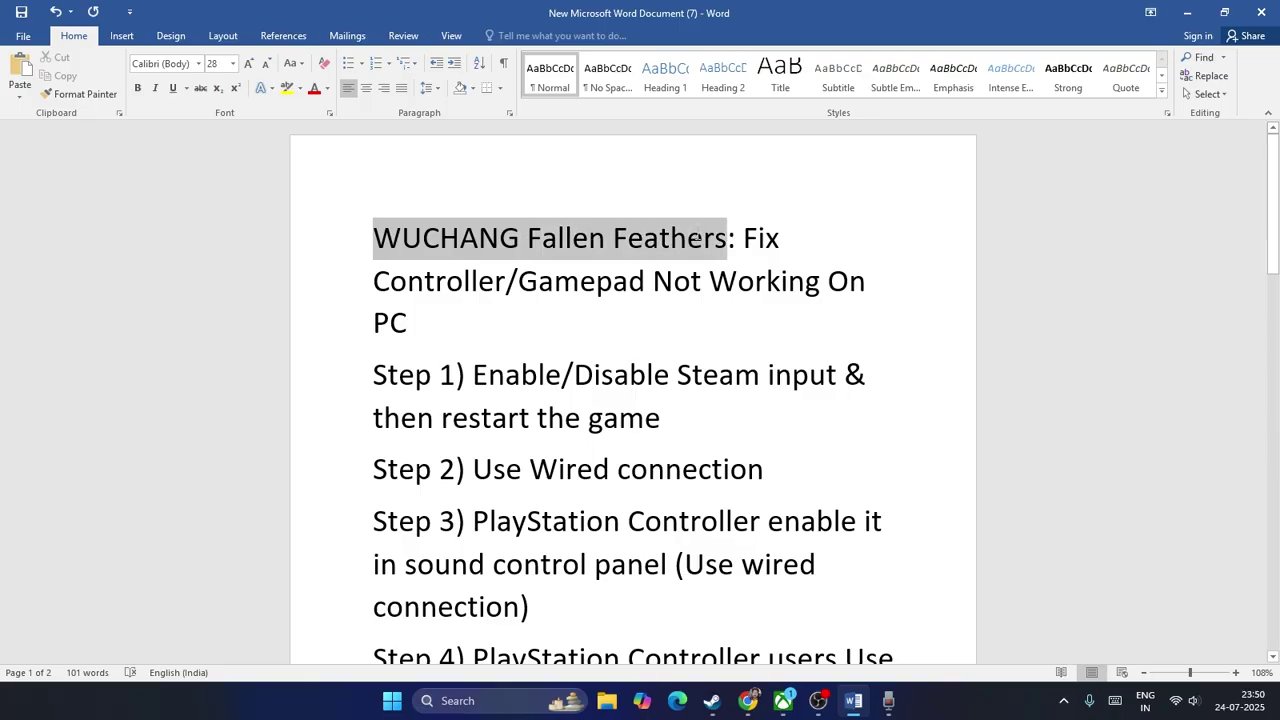
{"action": "left_click", "coordinate": [842, 252]}
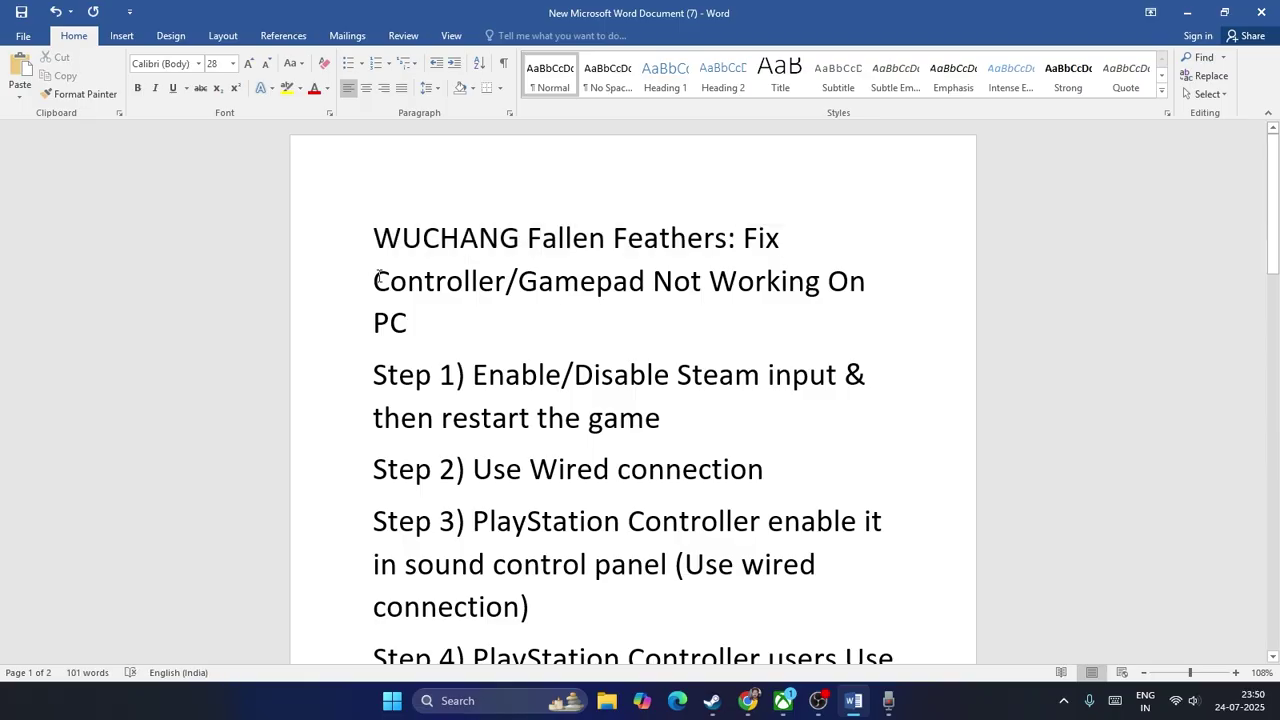
{"action": "left_click_drag", "start_coordinate": [413, 282], "coordinate": [640, 283]}
{"action": "left_click", "coordinate": [454, 324]}
- Highlight the Step 1 instruction text, then minimize Word to show the desktop
{"action": "scroll", "coordinate": [908, 235], "scroll_direction": "down", "scroll_amount": 4}
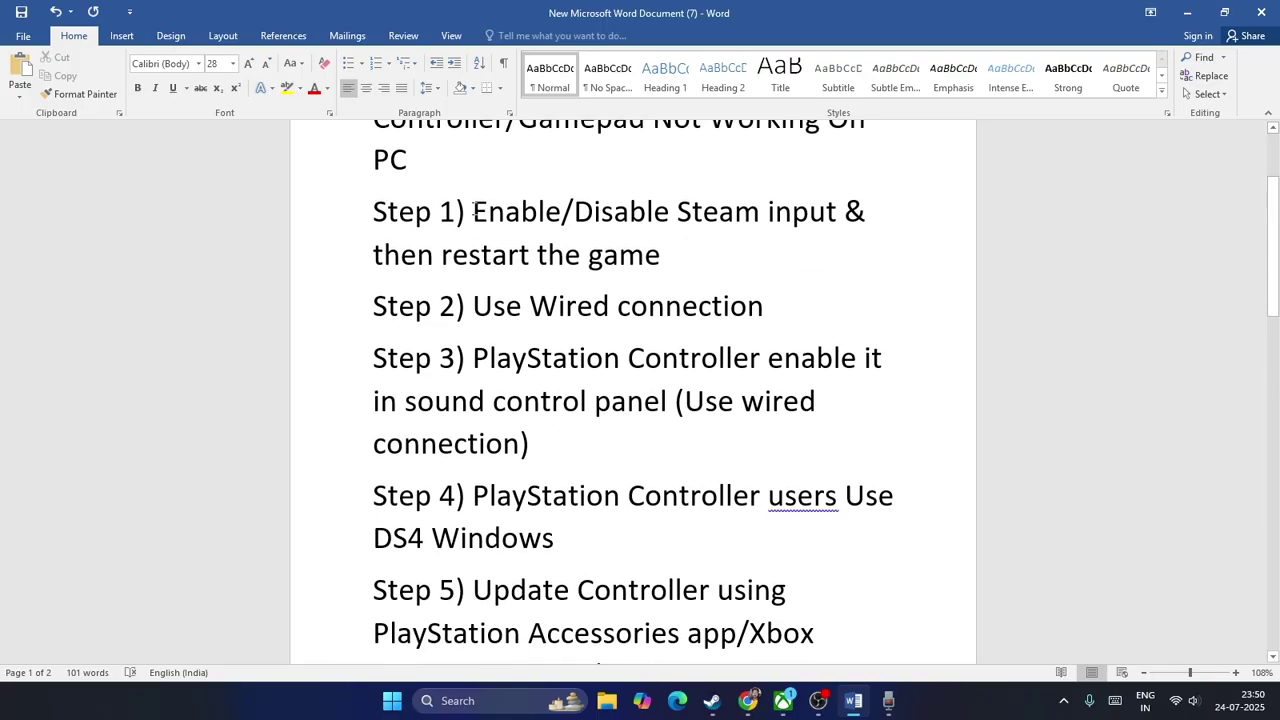
{"action": "left_click_drag", "start_coordinate": [472, 211], "coordinate": [668, 240]}
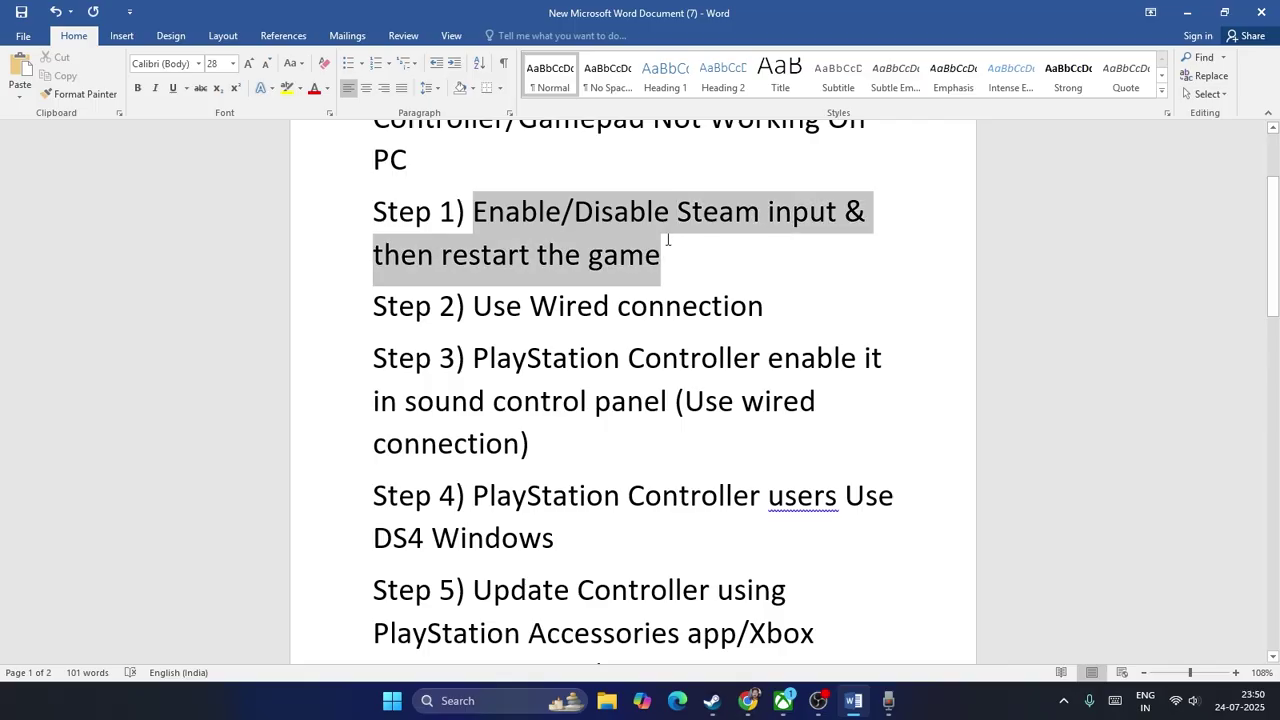
{"action": "left_click", "coordinate": [686, 262]}
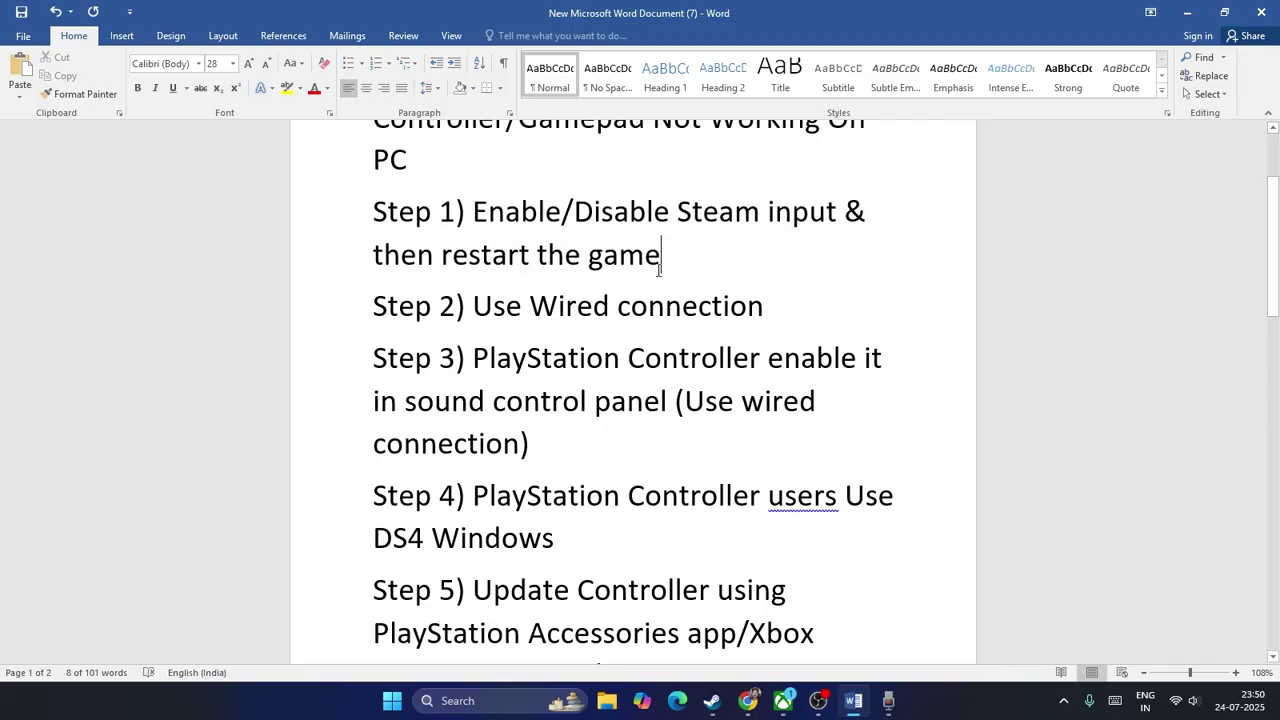
{"action": "left_click", "coordinate": [1187, 12]}
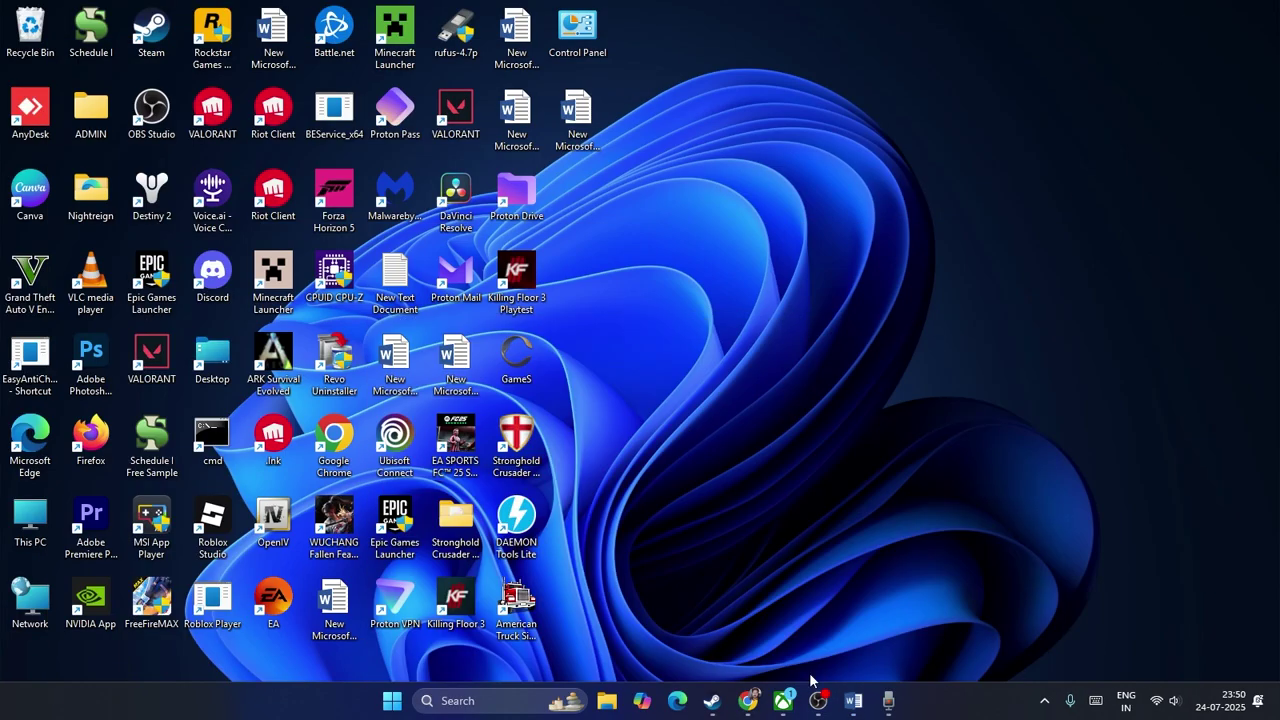
- Open the Controller section of WUCHANG: Fallen Feathers' properties from the Steam library
{"action": "left_click", "coordinate": [712, 700]}
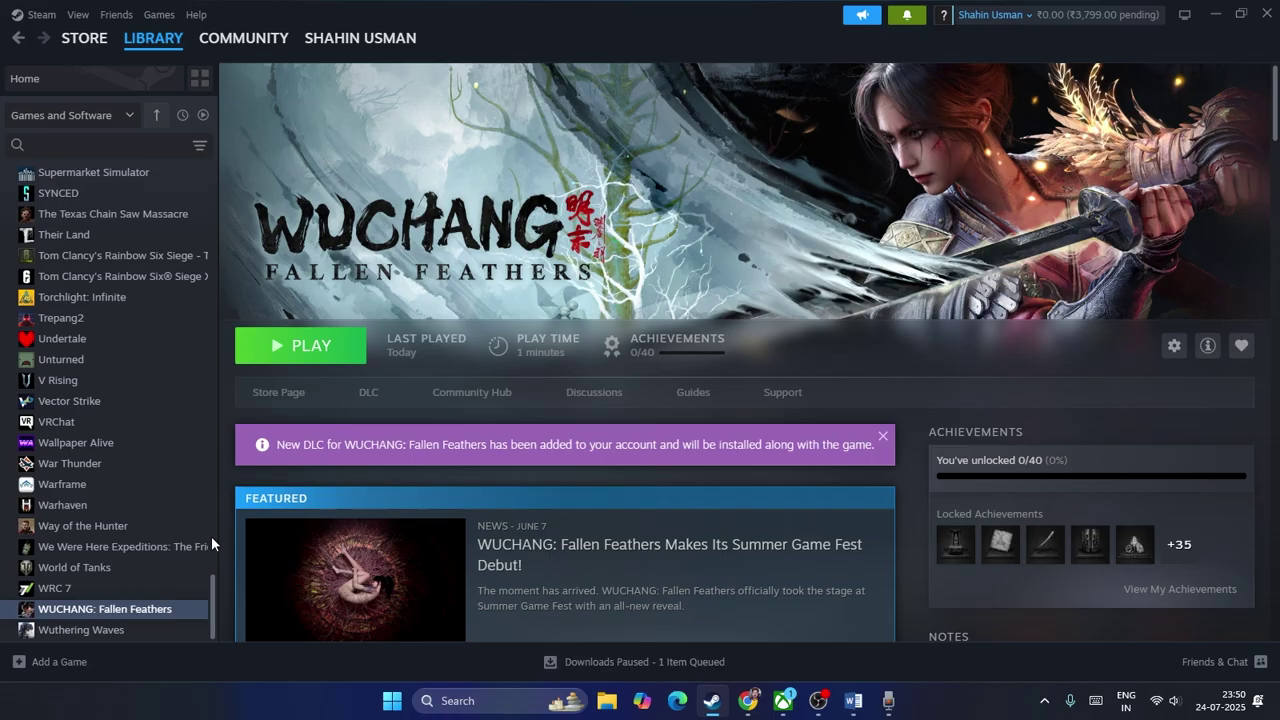
{"action": "right_click", "coordinate": [146, 609]}
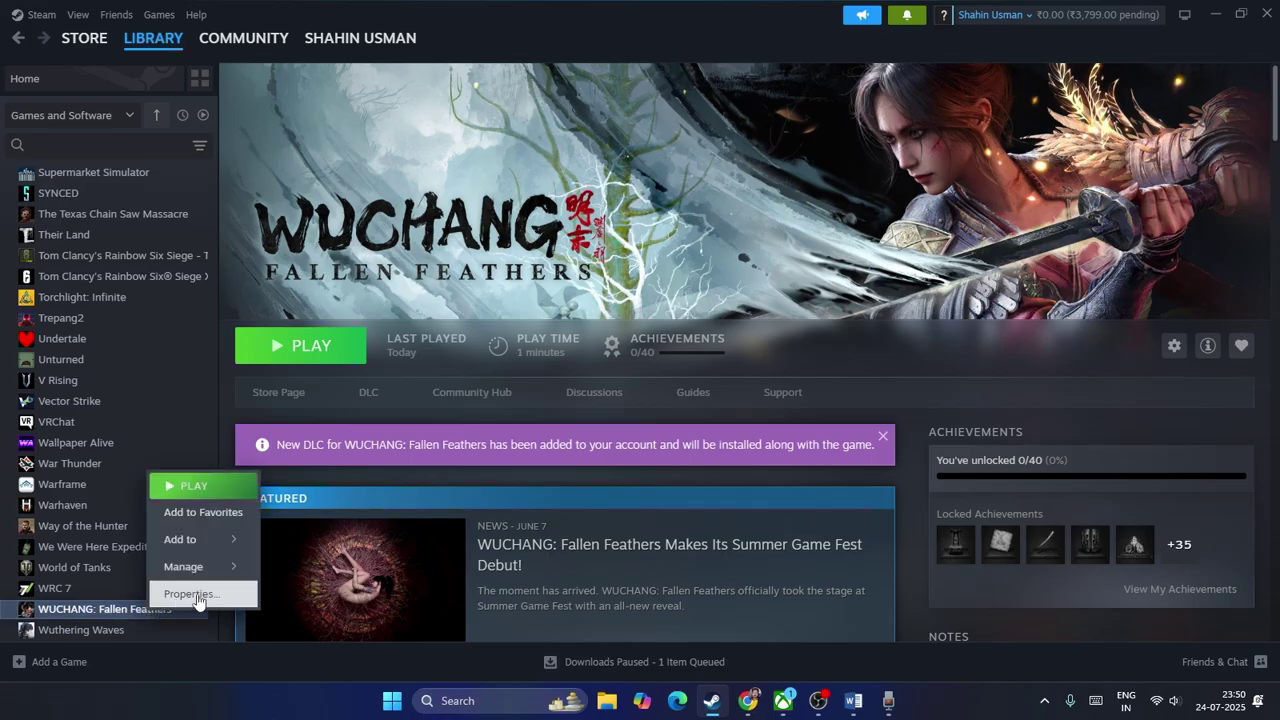
{"action": "left_click", "coordinate": [190, 593]}
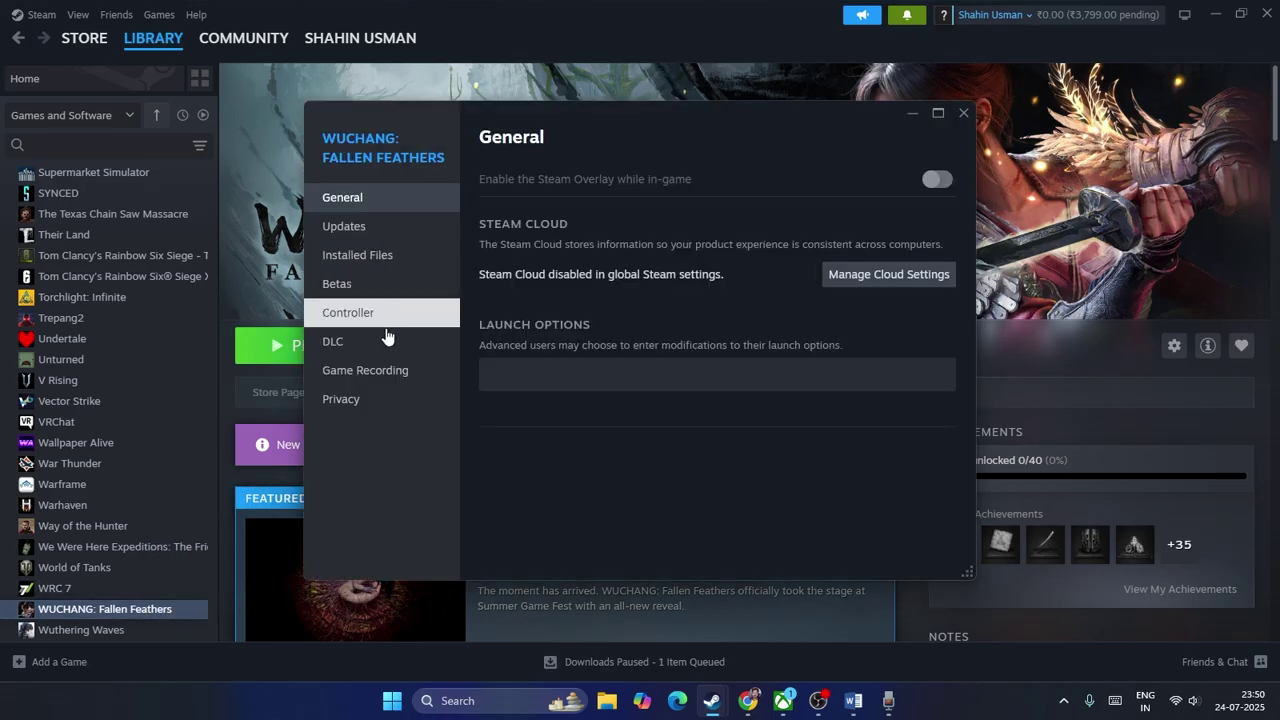
{"action": "left_click", "coordinate": [385, 314]}
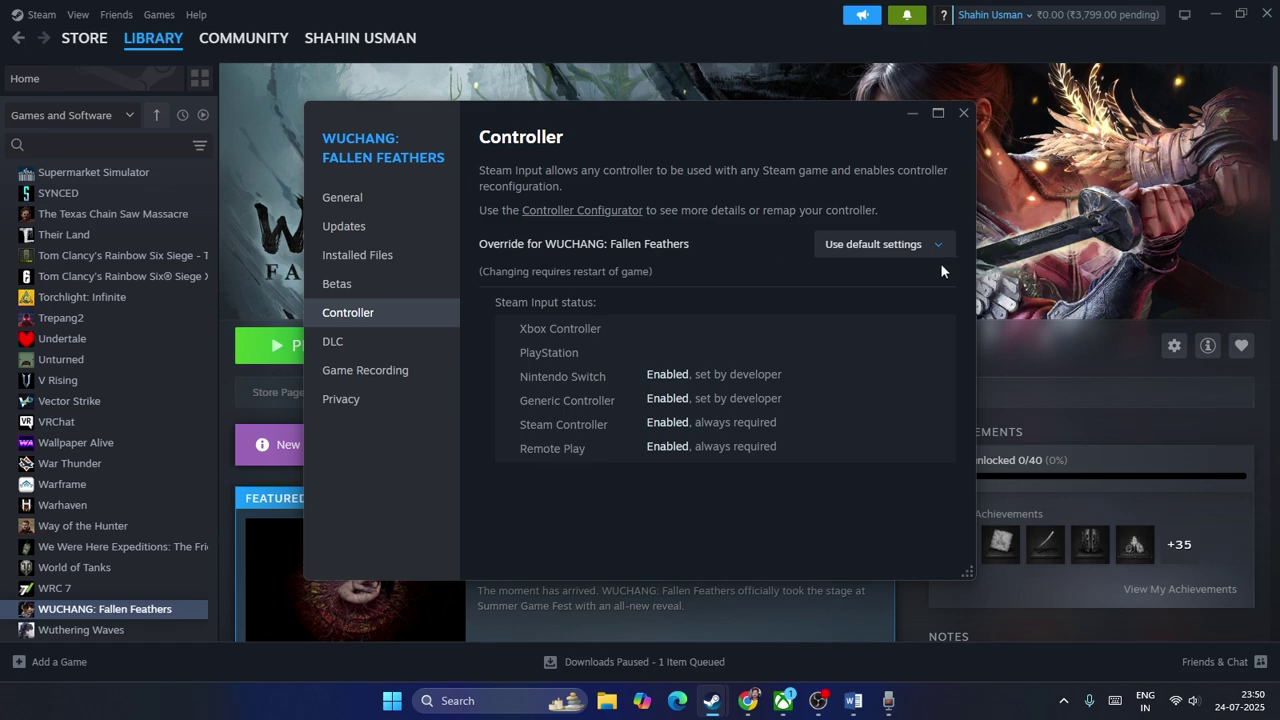
- Set the Steam Input override to Enable, then to Disable, and close the properties
{"action": "left_click", "coordinate": [939, 245]}
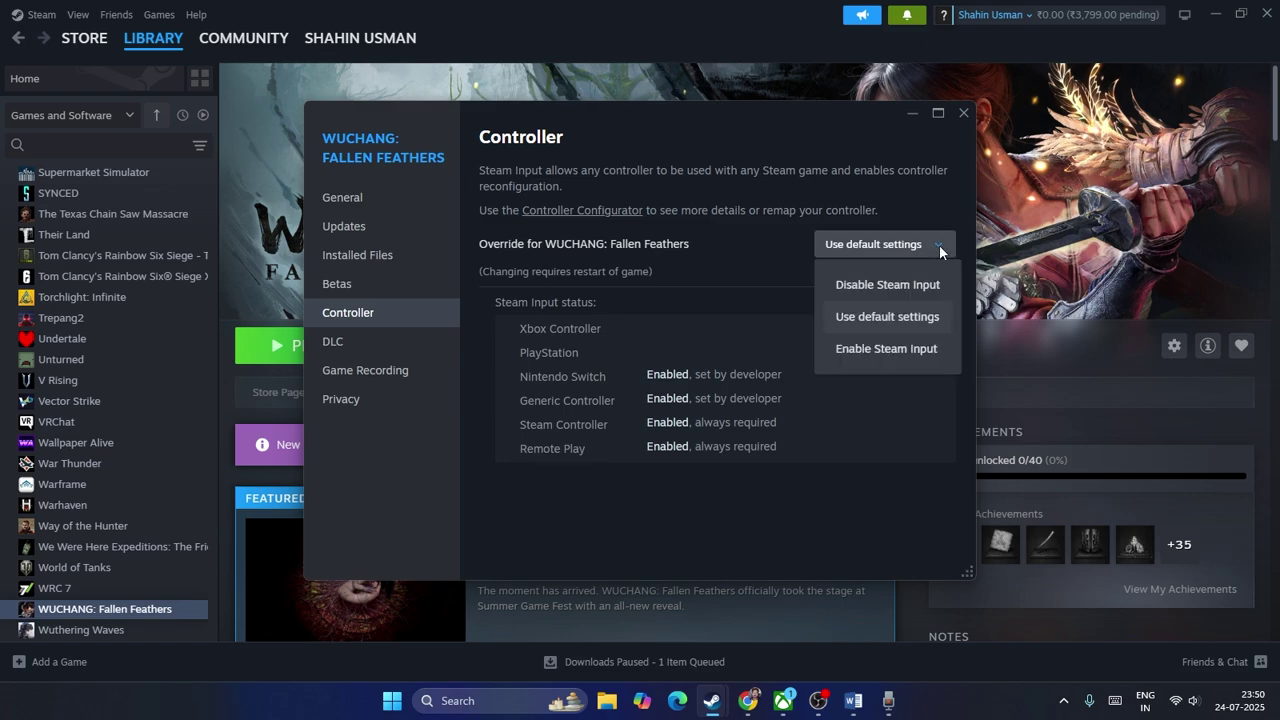
{"action": "left_click", "coordinate": [897, 349]}
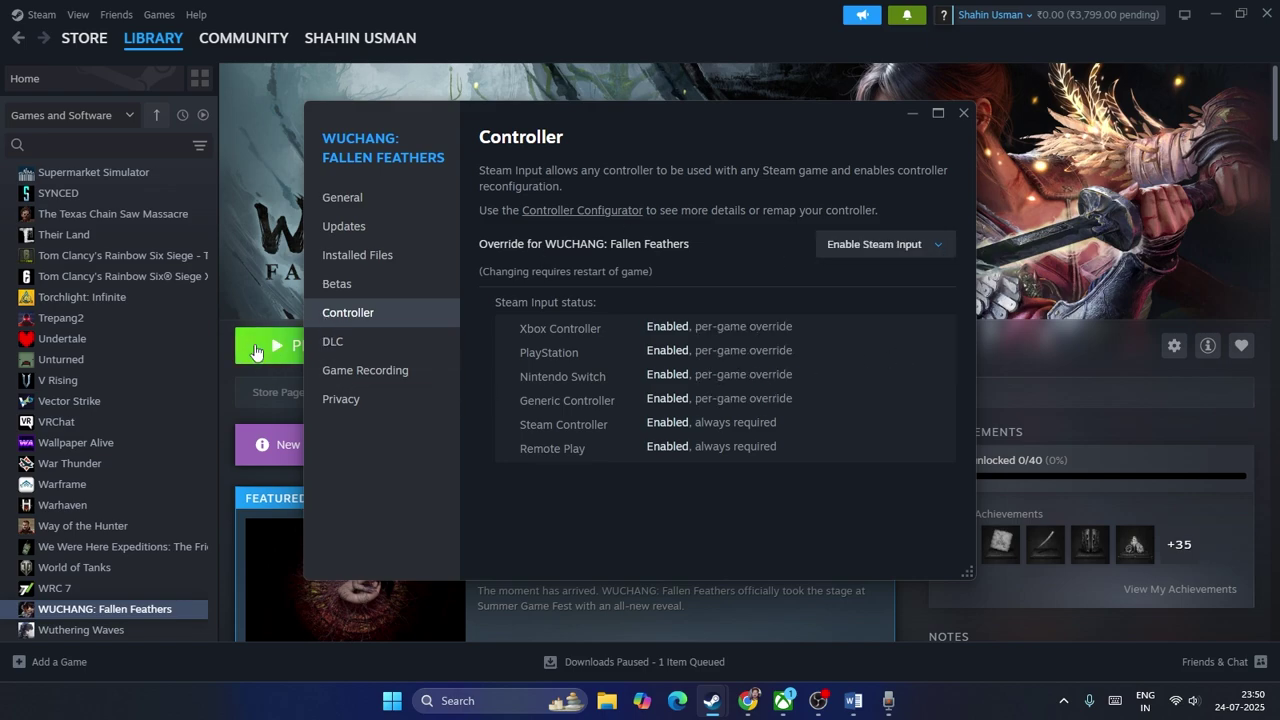
{"action": "left_click", "coordinate": [935, 255]}
{"action": "left_click", "coordinate": [912, 283]}
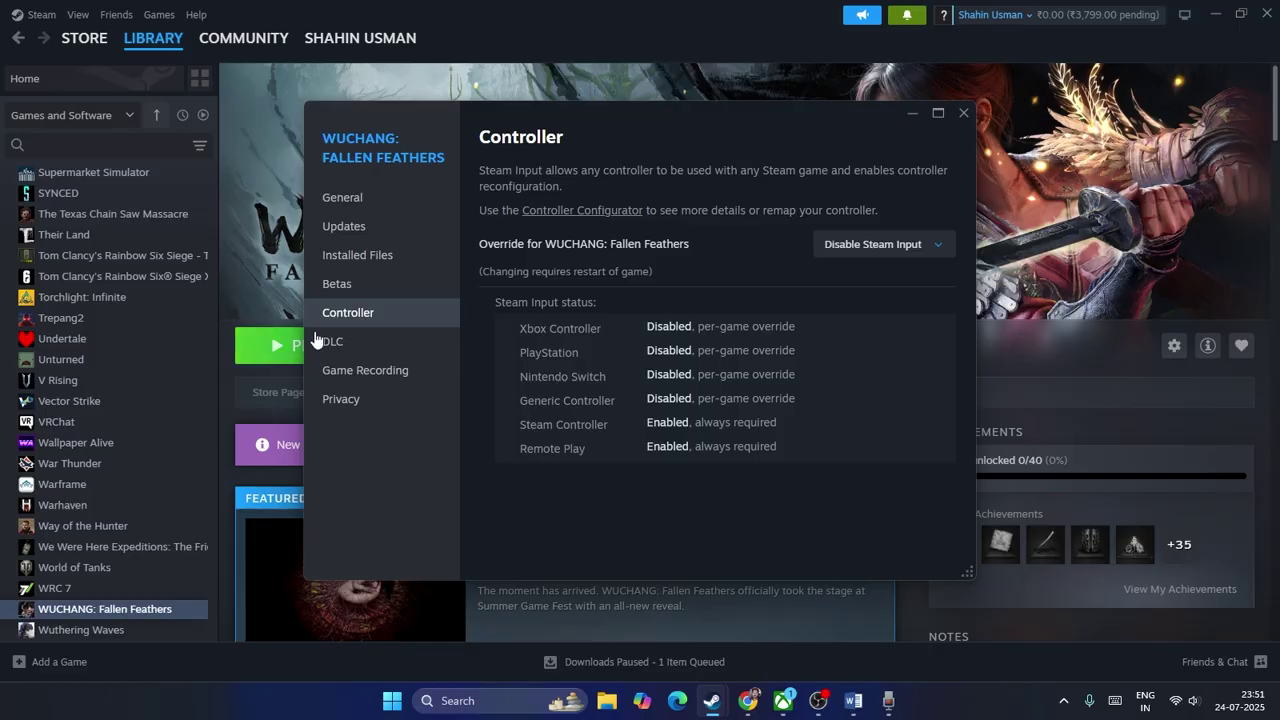
{"action": "left_click", "coordinate": [961, 114]}
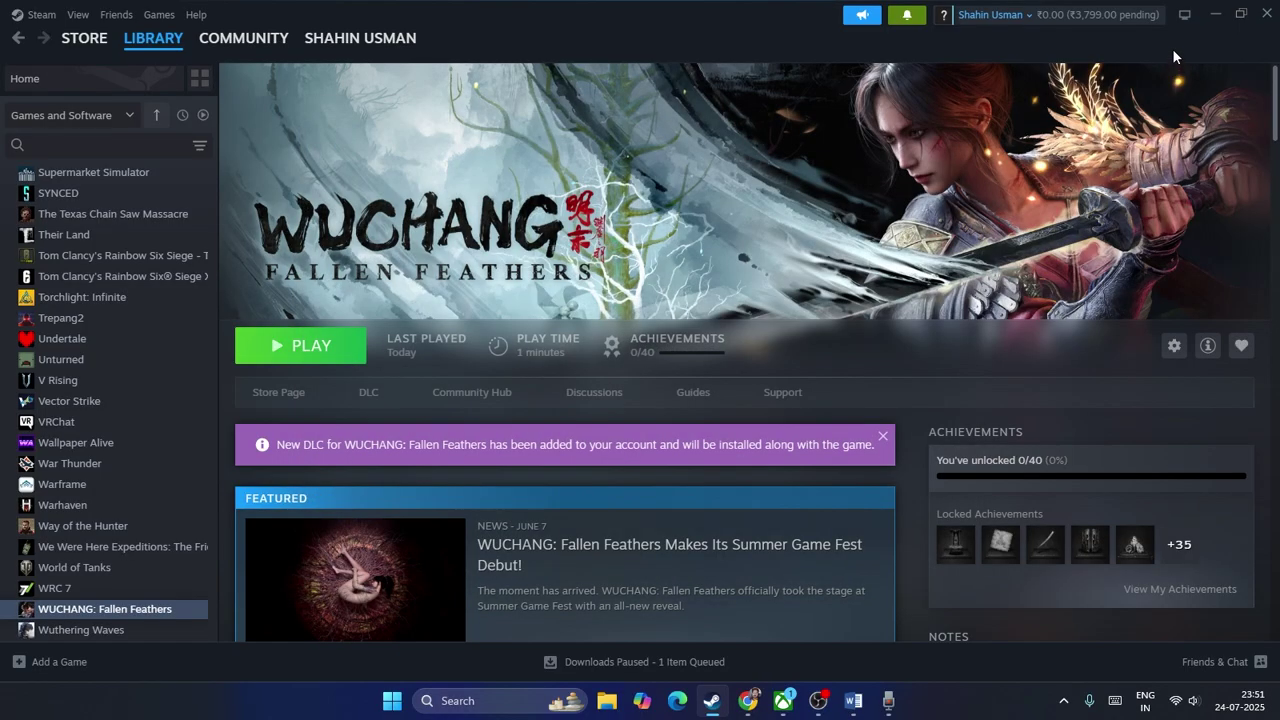
{"action": "left_click", "coordinate": [1215, 14]}
{"action": "left_click", "coordinate": [853, 700]}
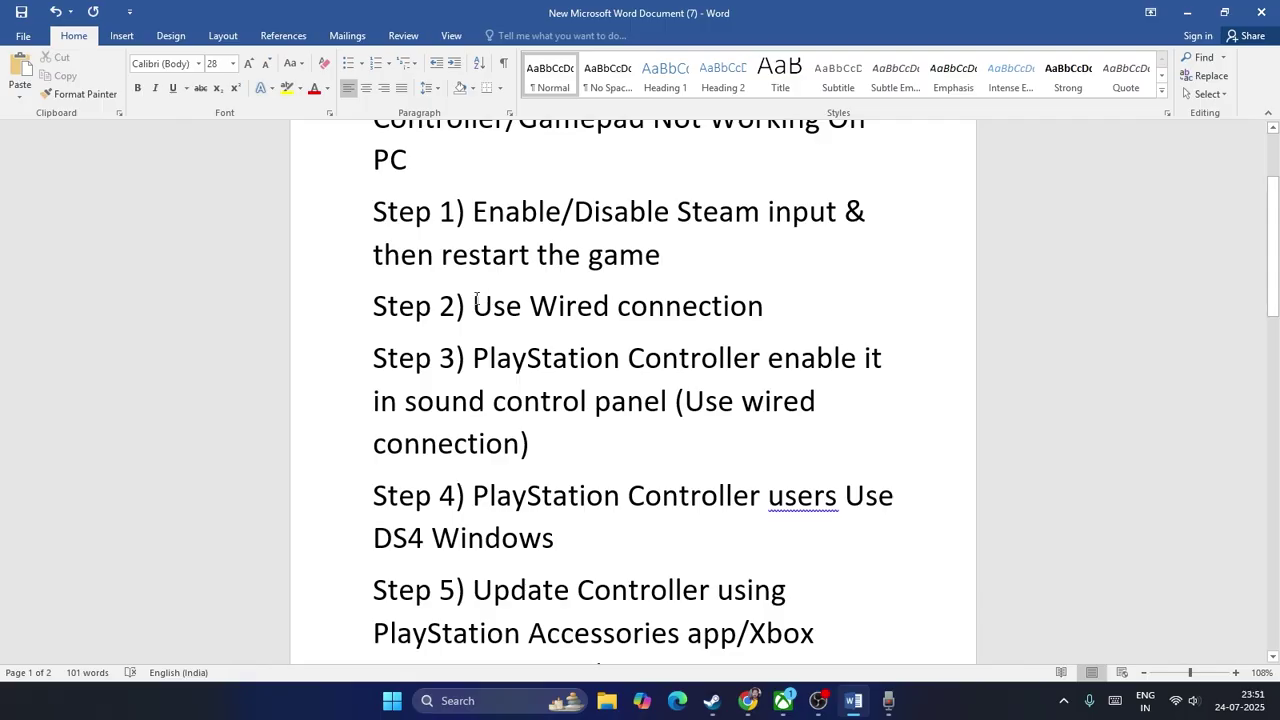
{"action": "left_click_drag", "start_coordinate": [474, 305], "coordinate": [764, 310]}
{"action": "left_click", "coordinate": [805, 313]}
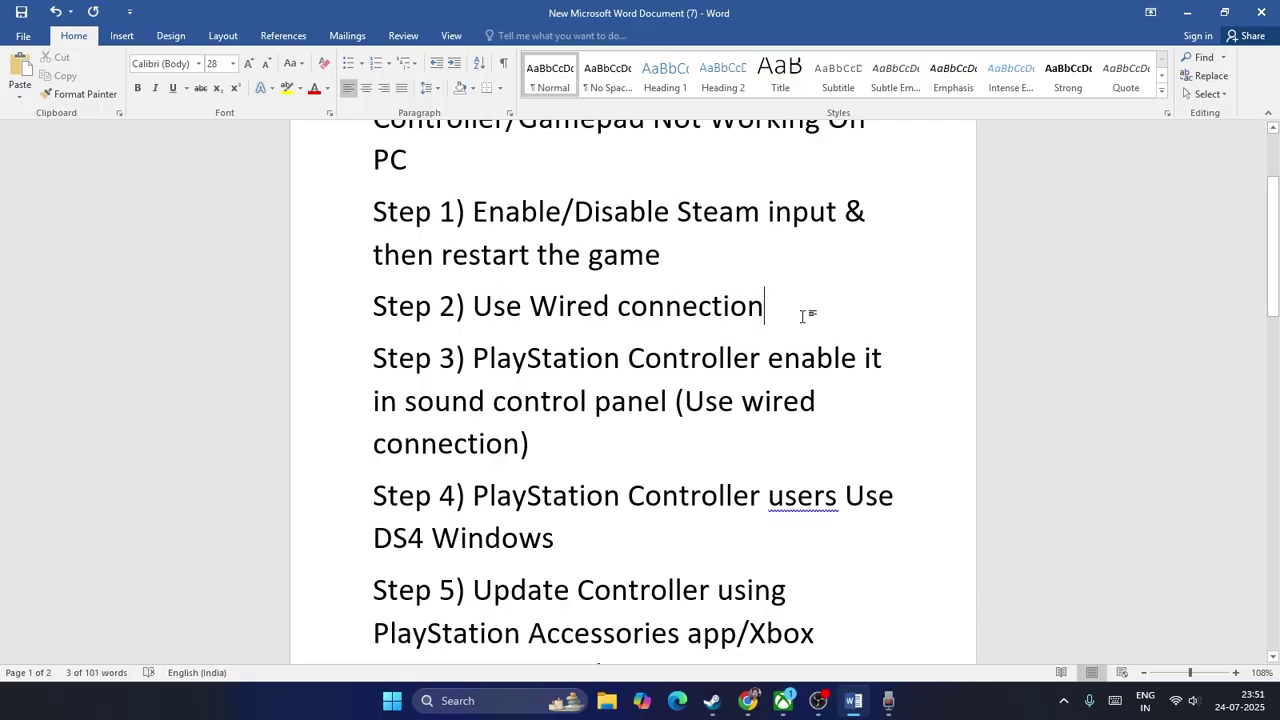
{"action": "left_click_drag", "start_coordinate": [379, 305], "coordinate": [784, 313]}
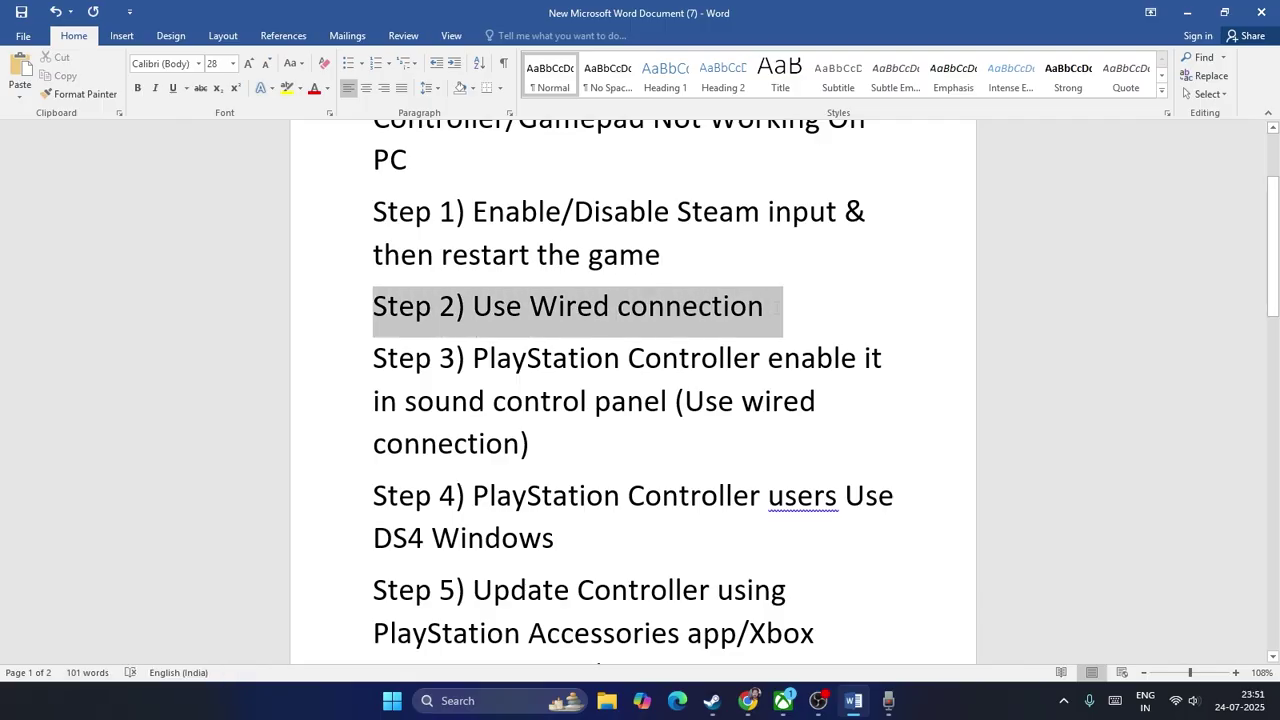
{"action": "left_click", "coordinate": [784, 317]}
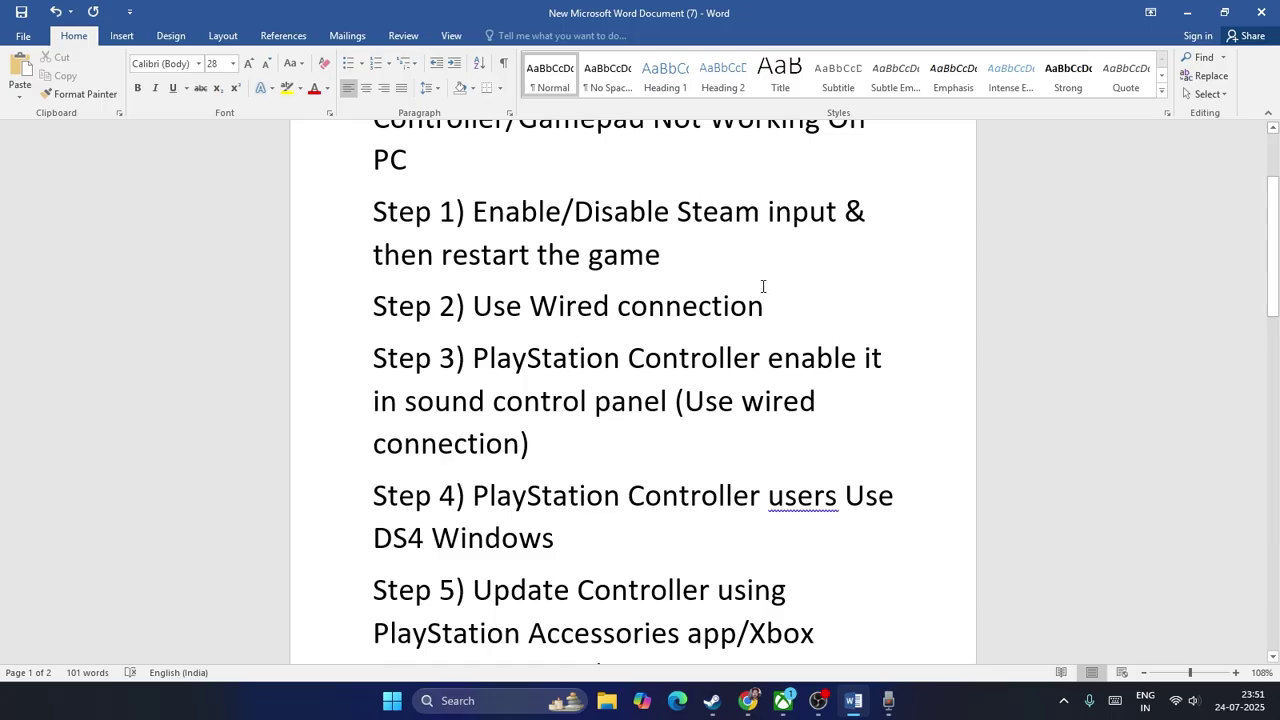
{"action": "scroll", "coordinate": [757, 331], "scroll_direction": "down", "scroll_amount": 1}
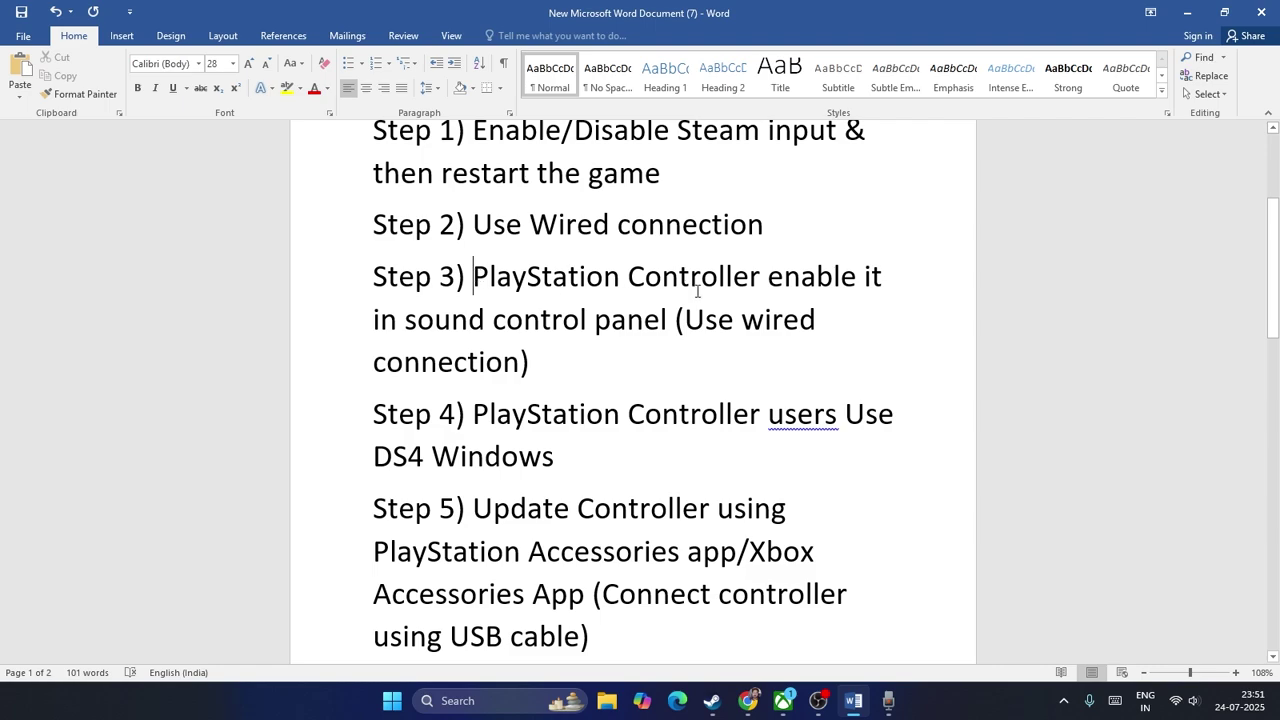
{"action": "left_click_drag", "start_coordinate": [475, 280], "coordinate": [662, 320]}
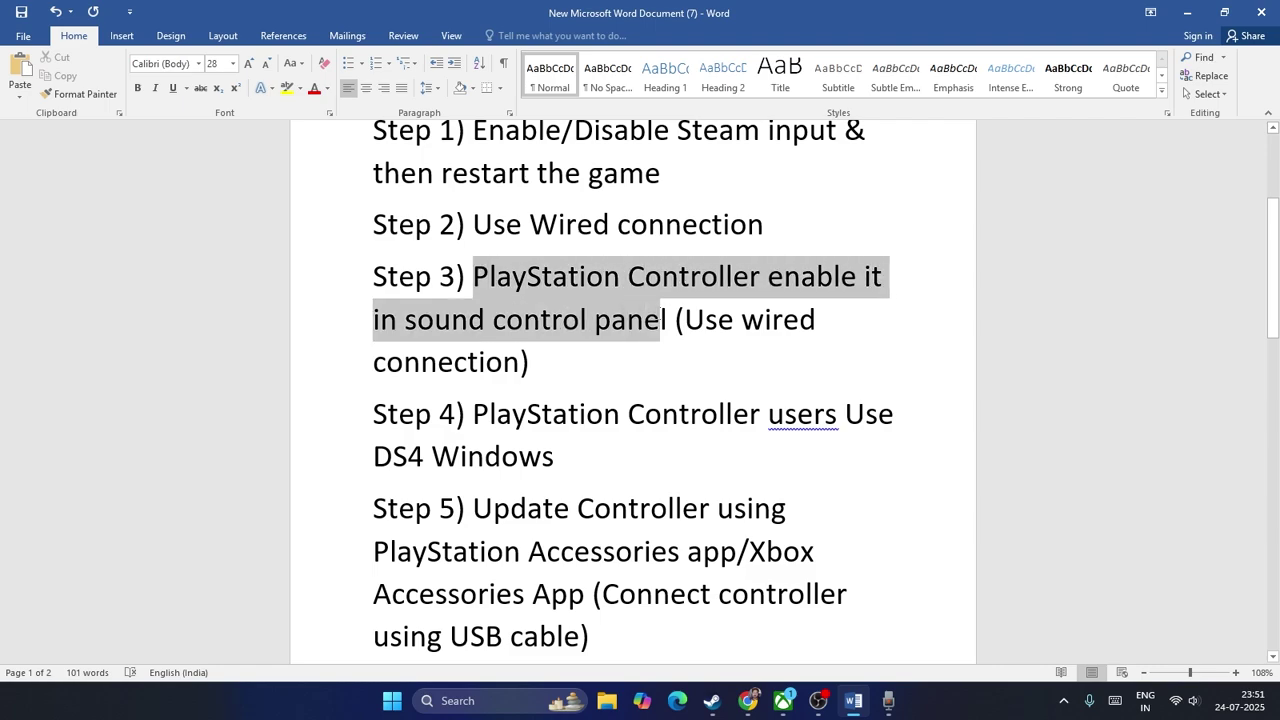
{"action": "left_click", "coordinate": [623, 357]}
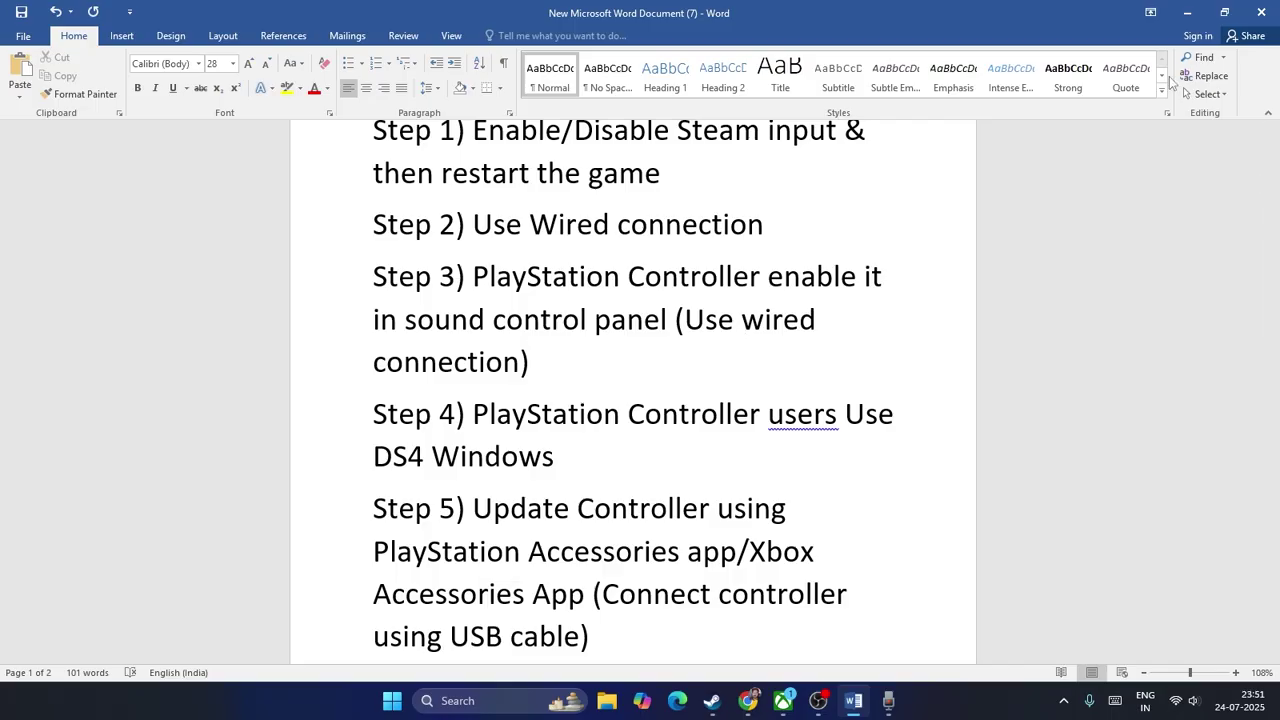
{"action": "left_click", "coordinate": [1187, 14]}
- Open Control Panel from the desktop and bring up the Sound dialog's Playback devices
{"action": "left_click", "coordinate": [490, 697]}
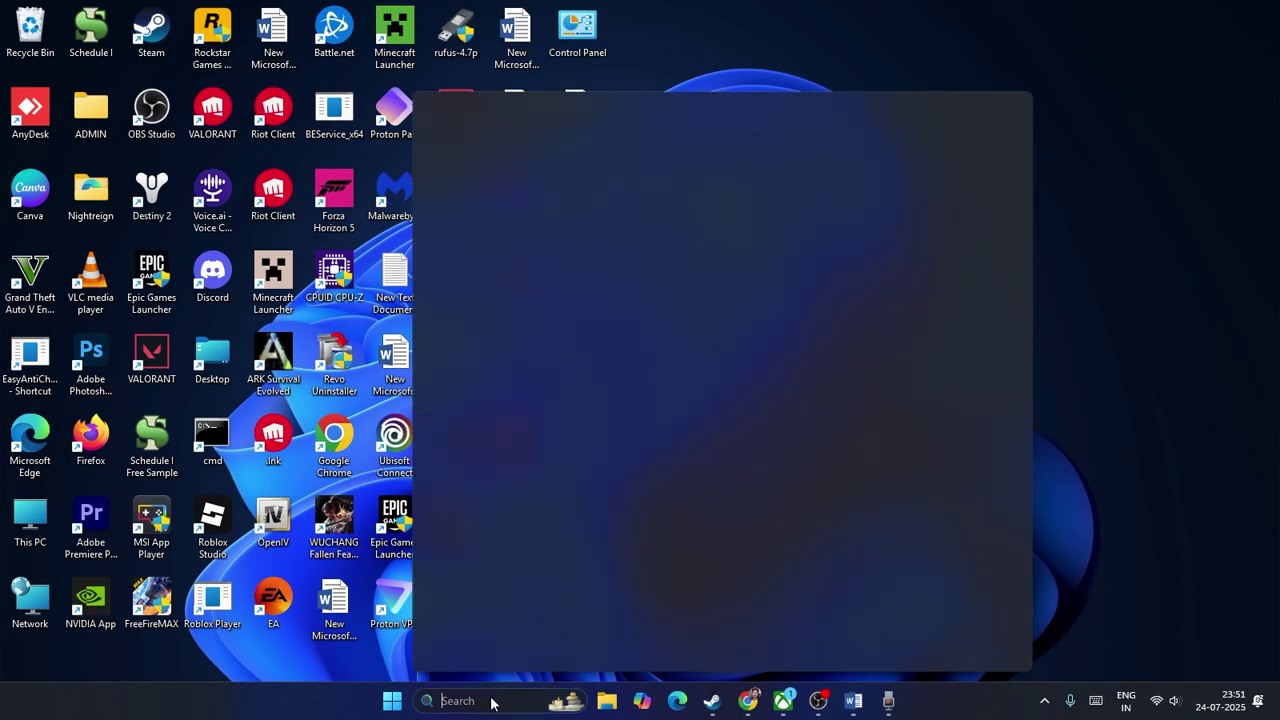
{"action": "key", "text": "Escape"}
{"action": "double_click", "coordinate": [579, 54]}
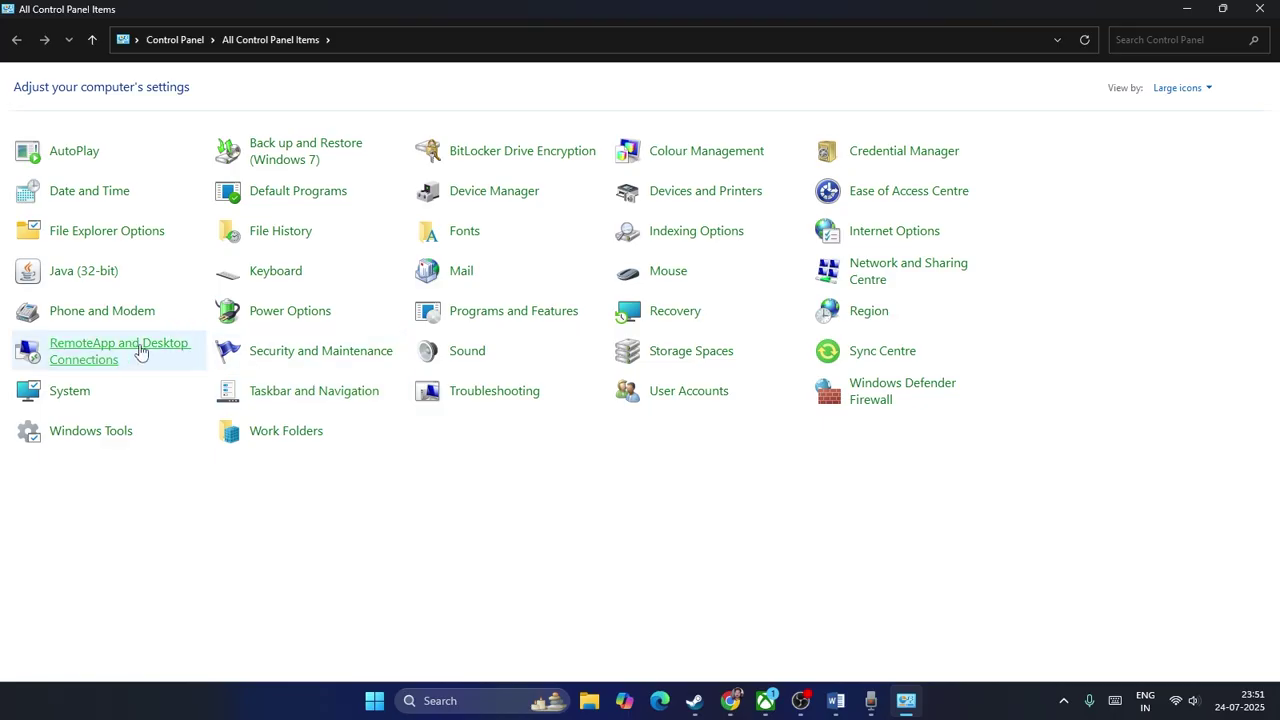
{"action": "left_click", "coordinate": [479, 360]}
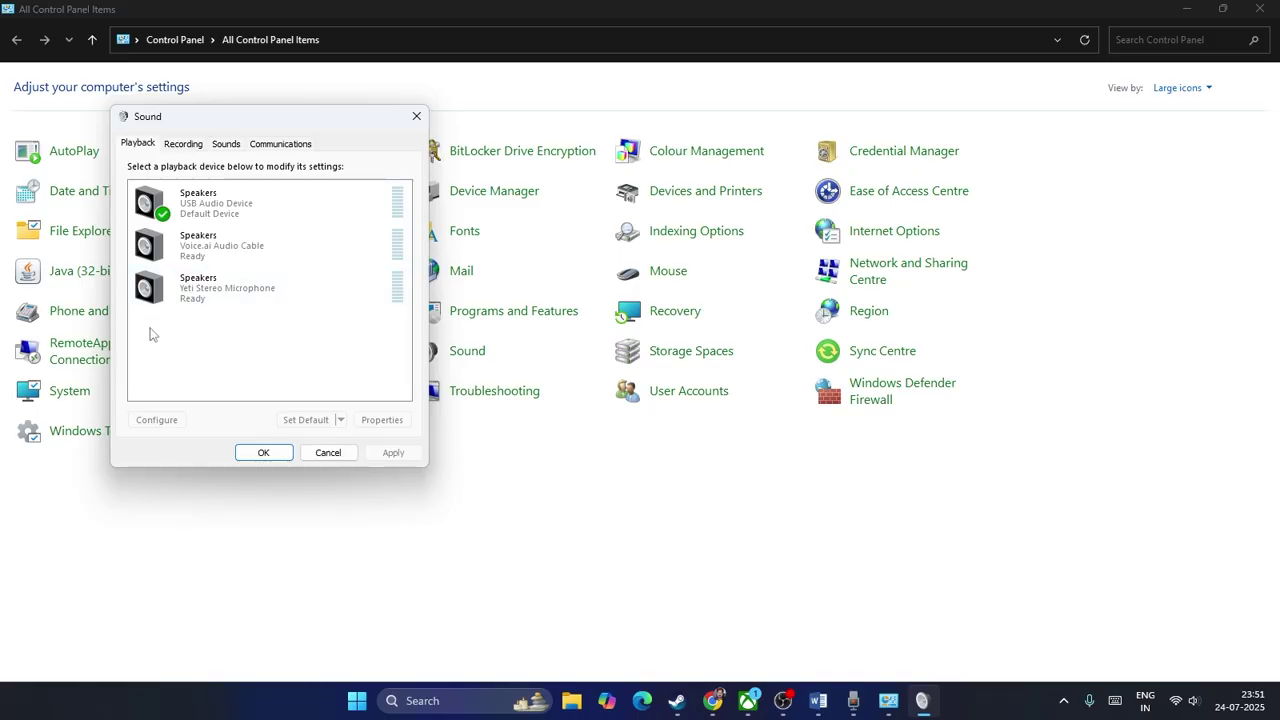
{"action": "right_click", "coordinate": [215, 215]}
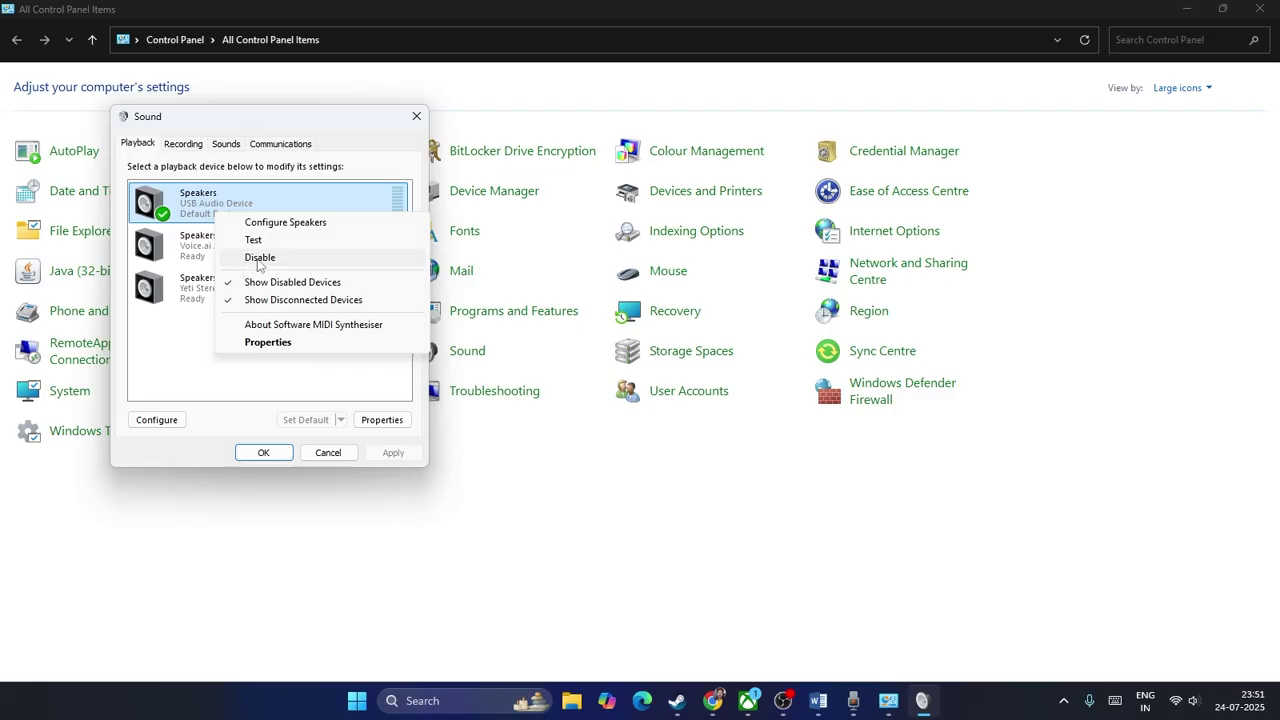
{"action": "left_click", "coordinate": [178, 355]}
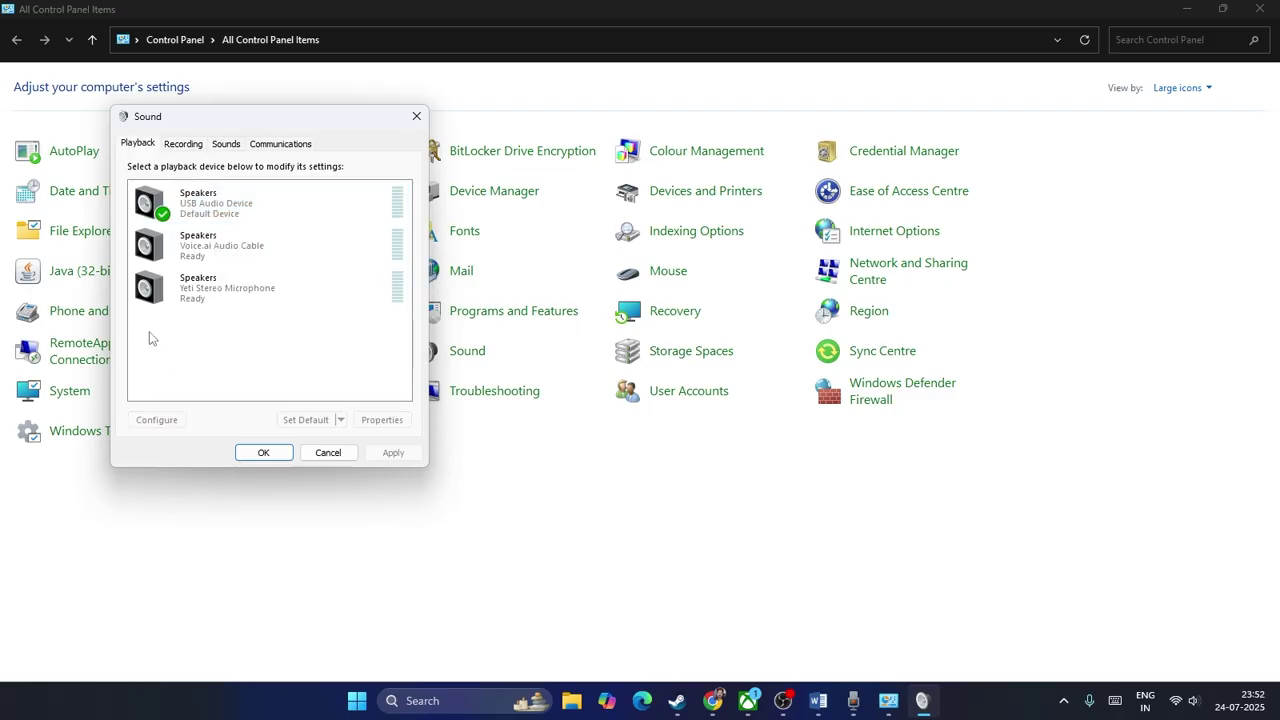
{"action": "right_click", "coordinate": [193, 290]}
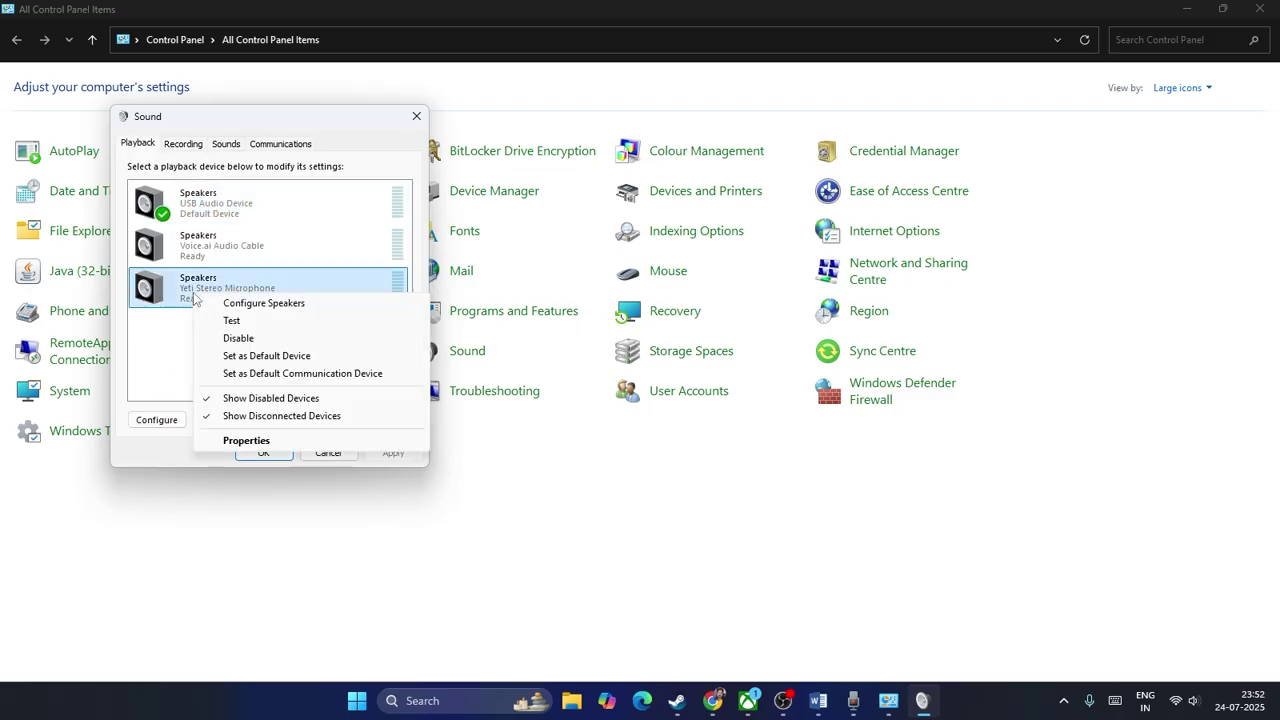
{"action": "left_click", "coordinate": [165, 343]}
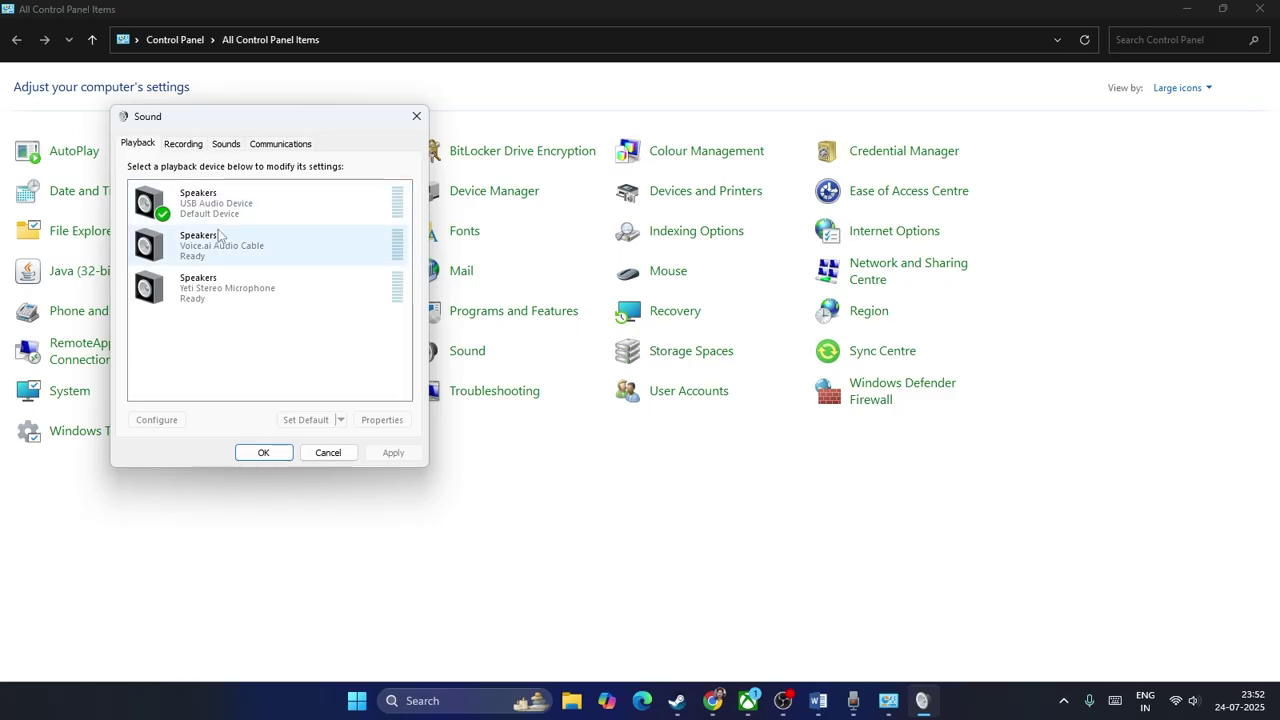
{"action": "right_click", "coordinate": [244, 212]}
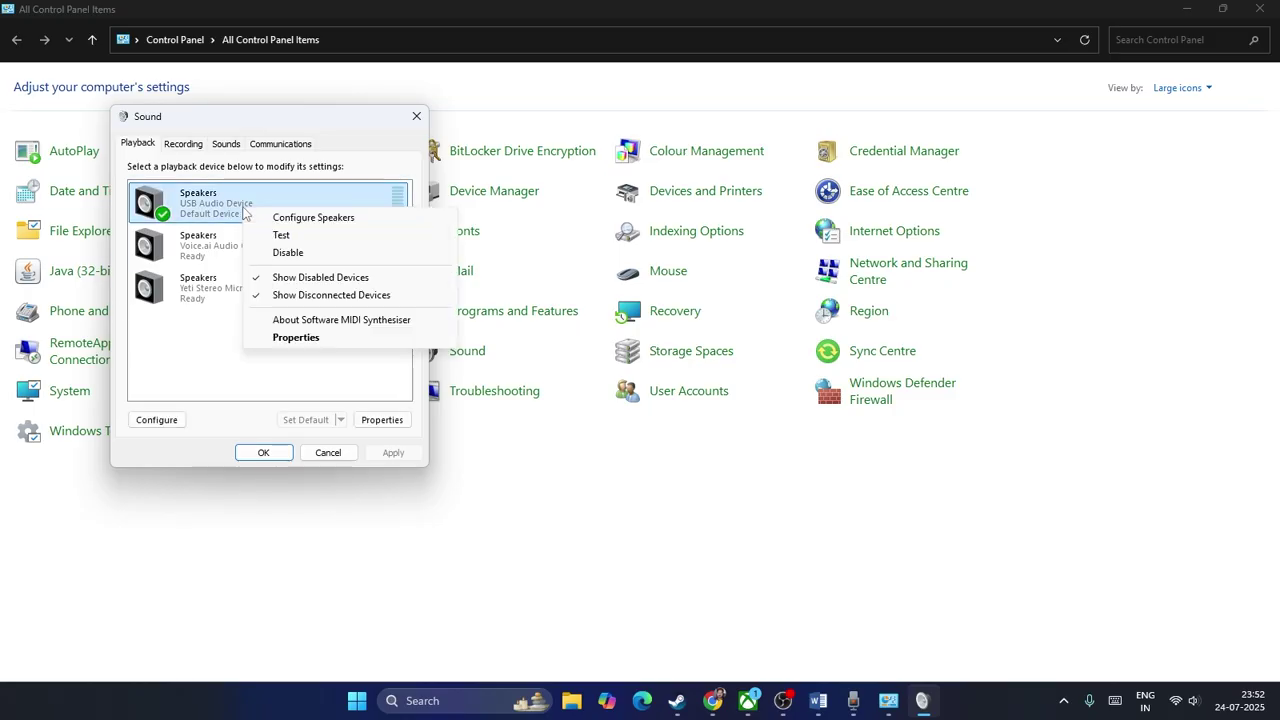
{"action": "left_click", "coordinate": [210, 348]}
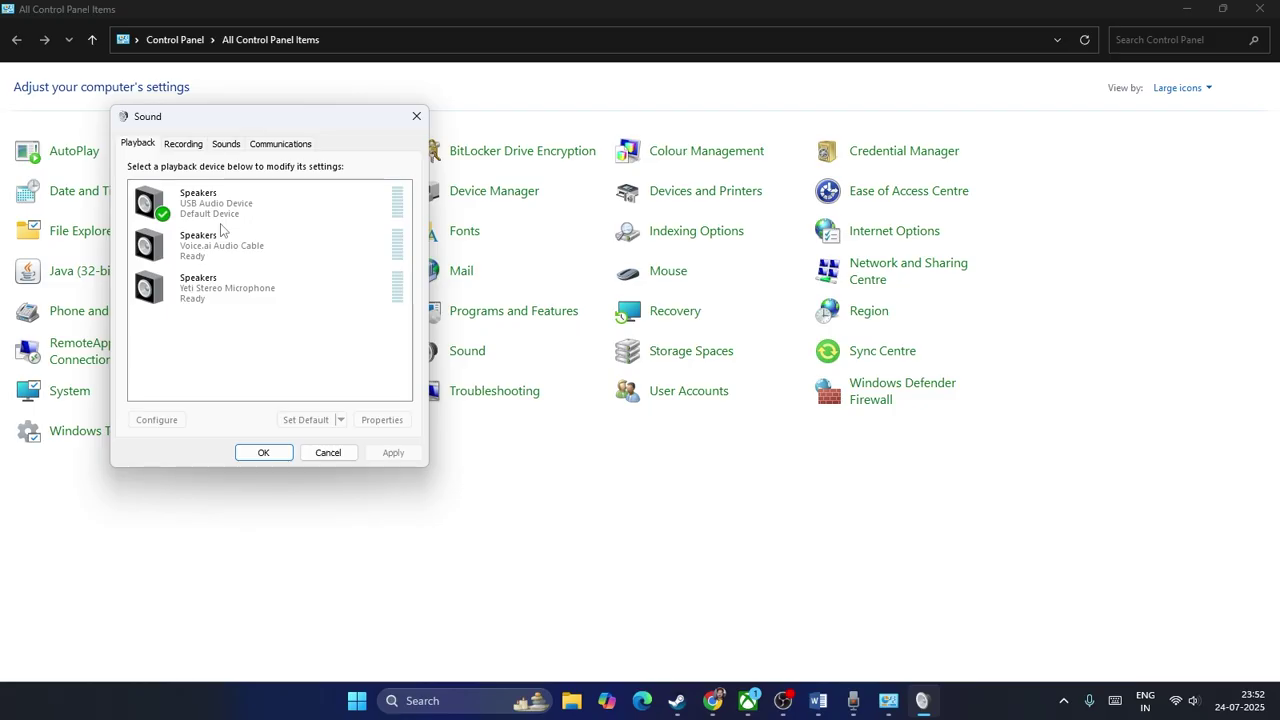
{"action": "right_click", "coordinate": [230, 204]}
- Step through Configure Speakers for USB Audio Device, cancel it, and close the Sound dialog
{"action": "left_click", "coordinate": [288, 213]}
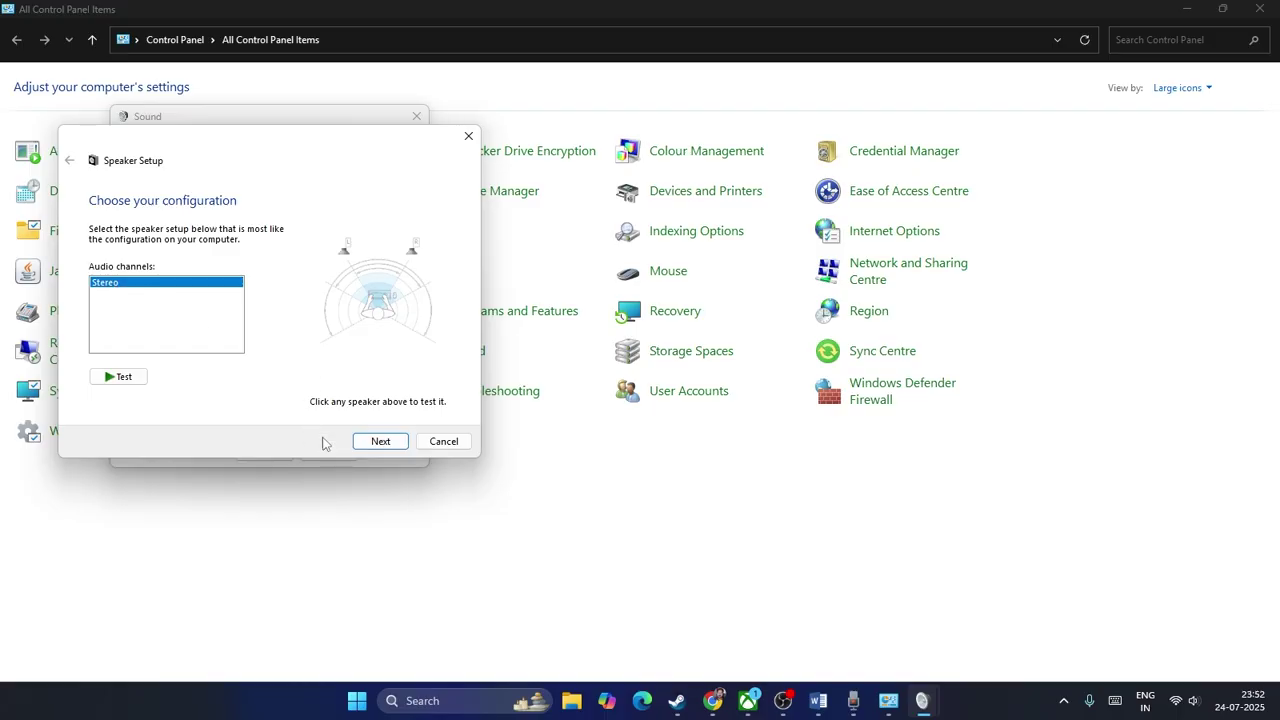
{"action": "left_click", "coordinate": [376, 443]}
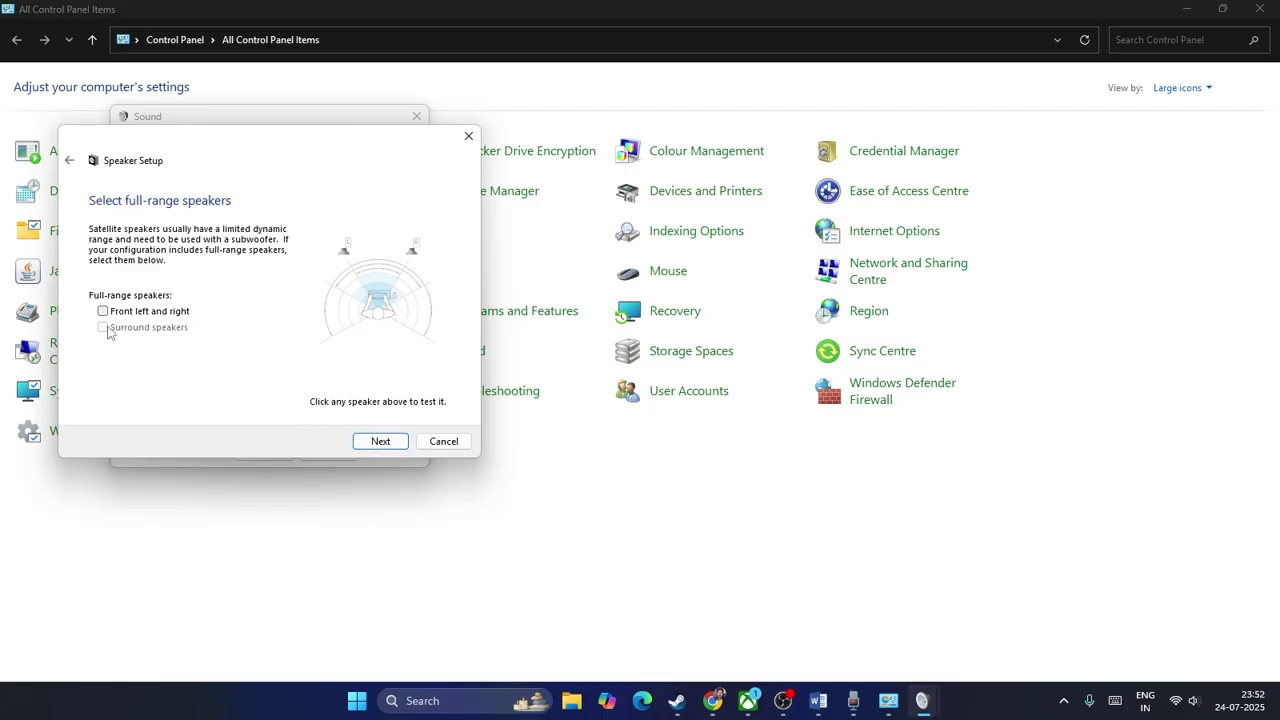
{"action": "left_click", "coordinate": [69, 160]}
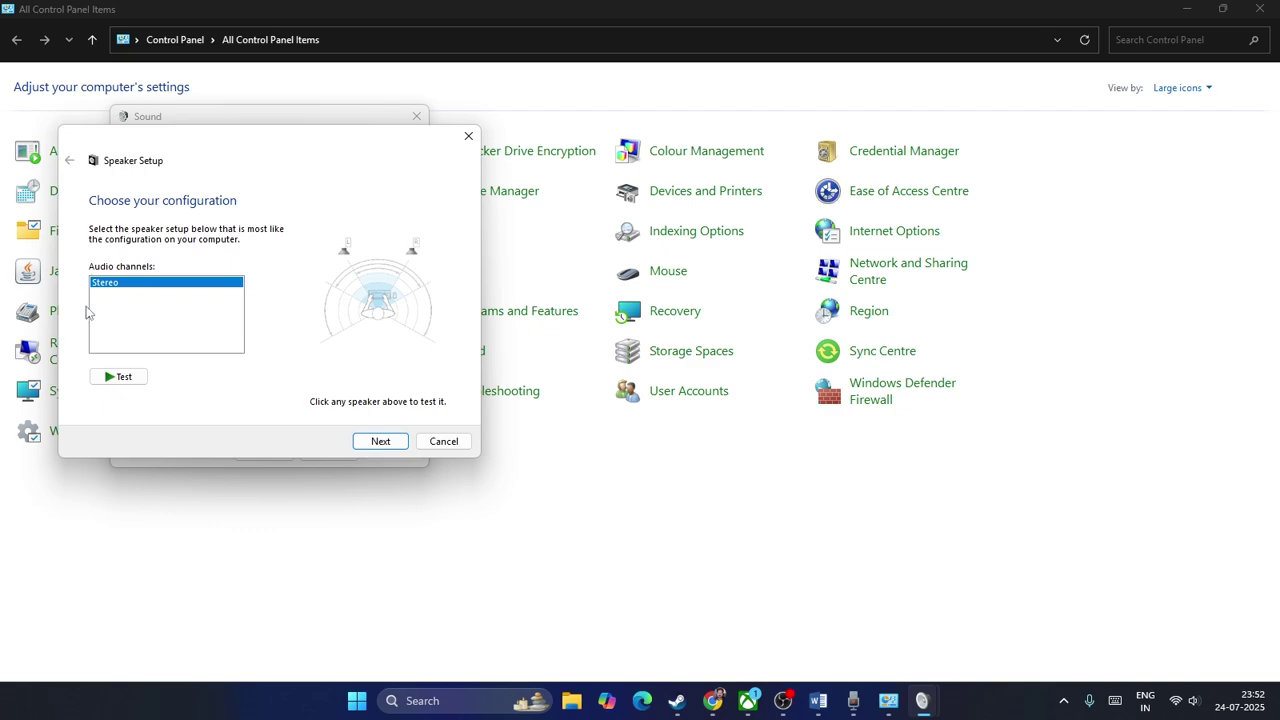
{"action": "left_click", "coordinate": [378, 443]}
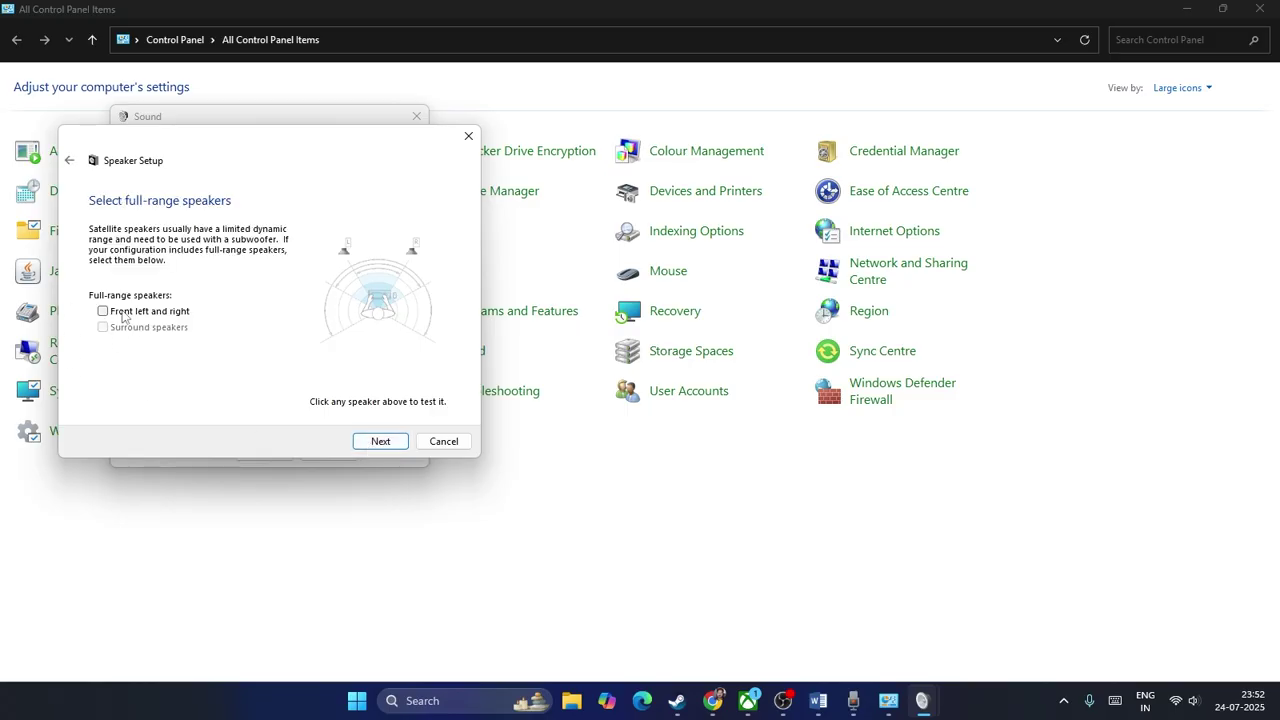
{"action": "left_click", "coordinate": [437, 443]}
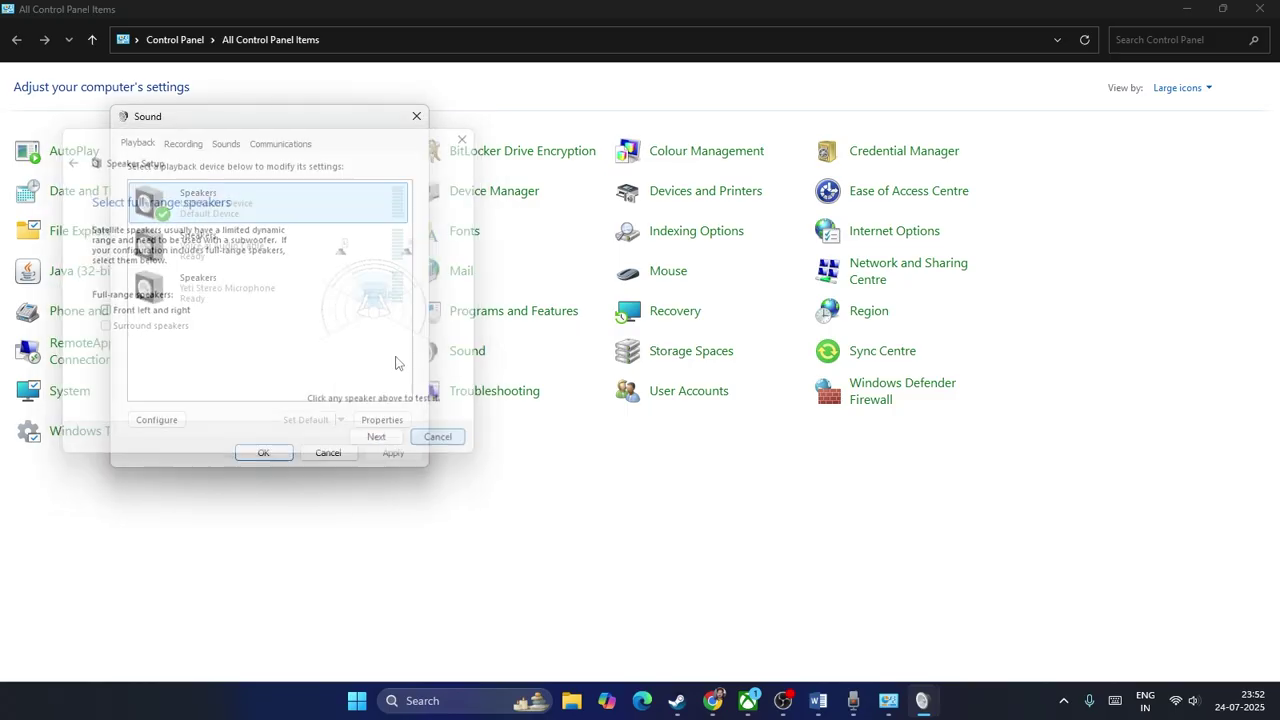
{"action": "left_click", "coordinate": [416, 116]}
- Close Control Panel, then highlight the Step 4 DS4 Windows instruction in the Word guide
{"action": "left_click", "coordinate": [1259, 9]}
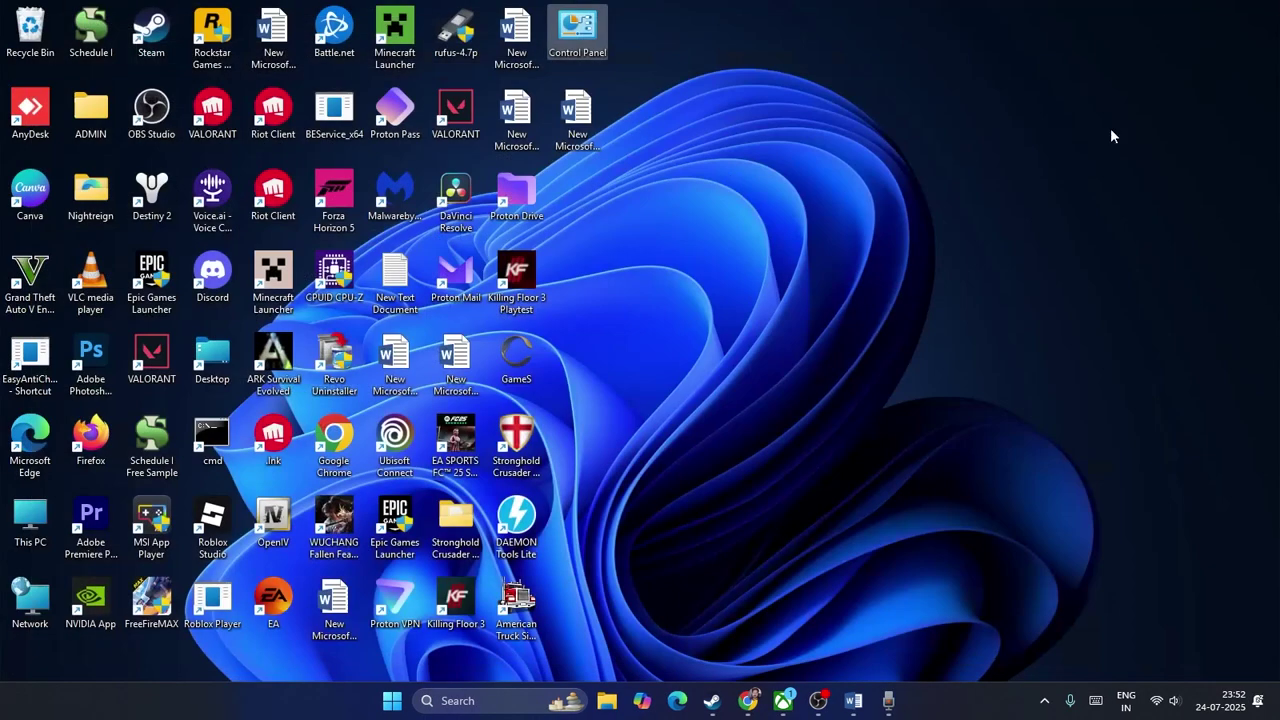
{"action": "left_click", "coordinate": [853, 700]}
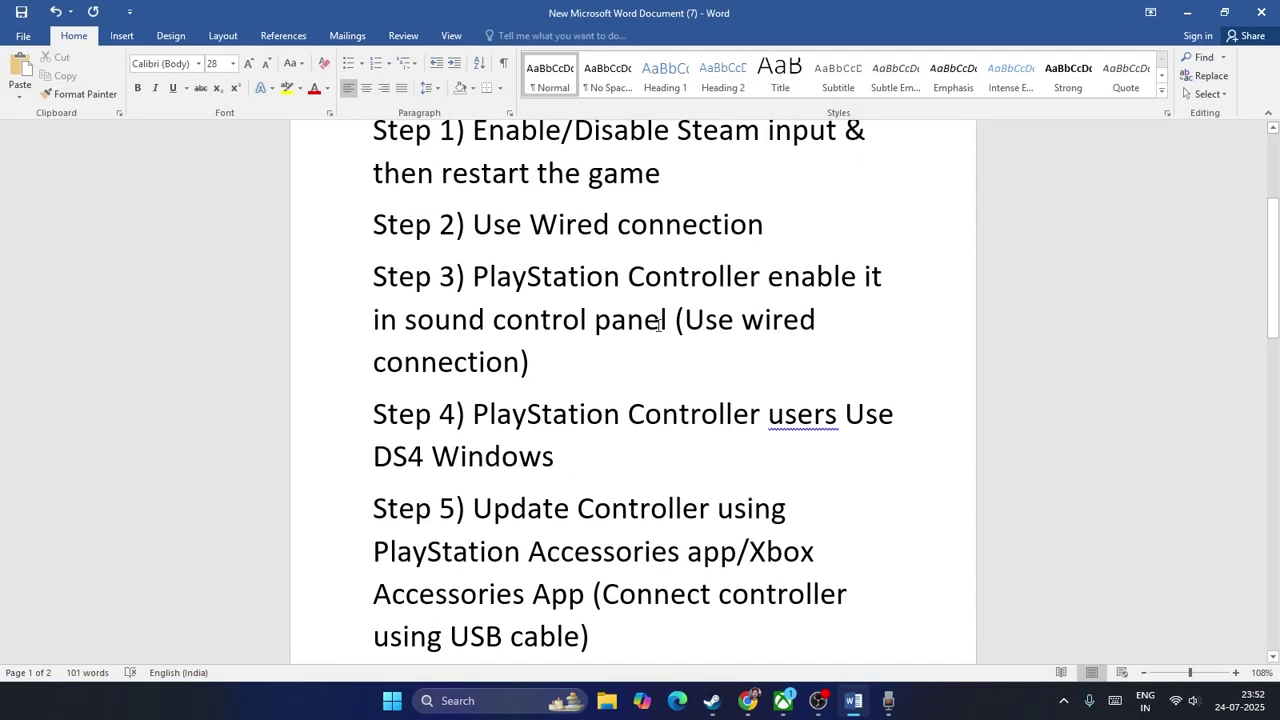
{"action": "scroll", "coordinate": [636, 327], "scroll_direction": "down", "scroll_amount": 1}
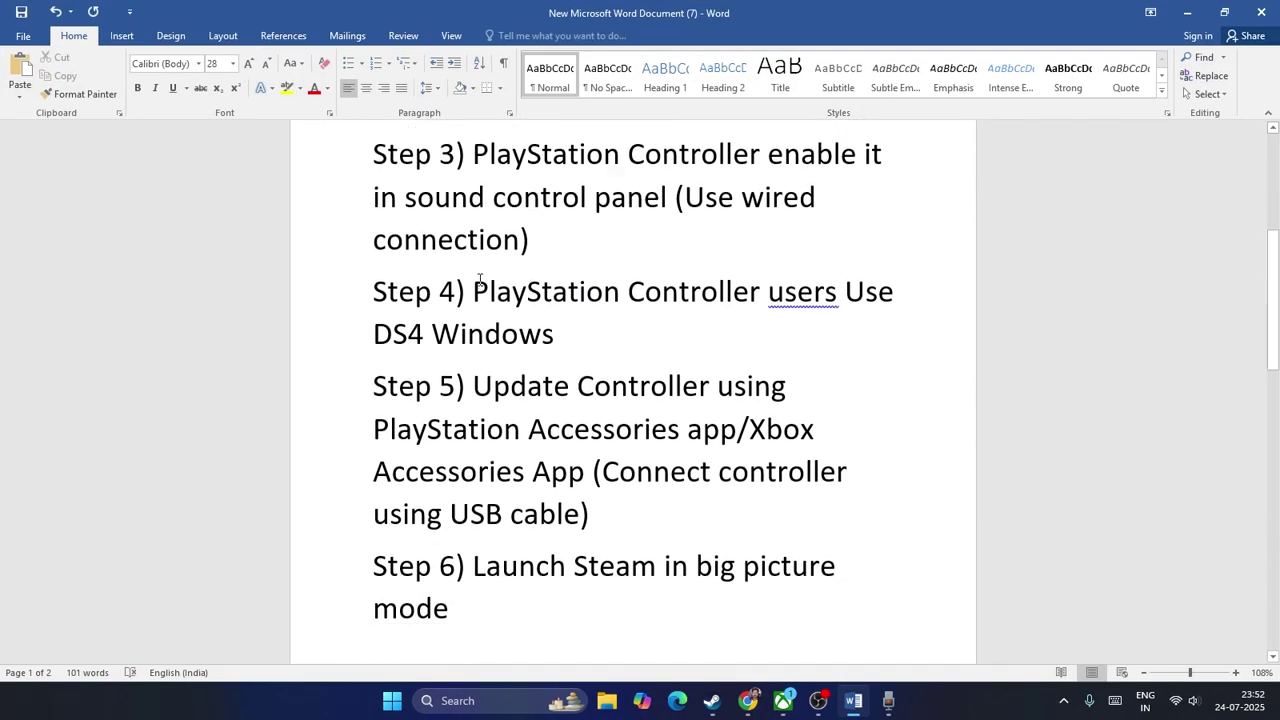
{"action": "left_click_drag", "start_coordinate": [476, 291], "coordinate": [791, 320]}
{"action": "left_click", "coordinate": [706, 340]}
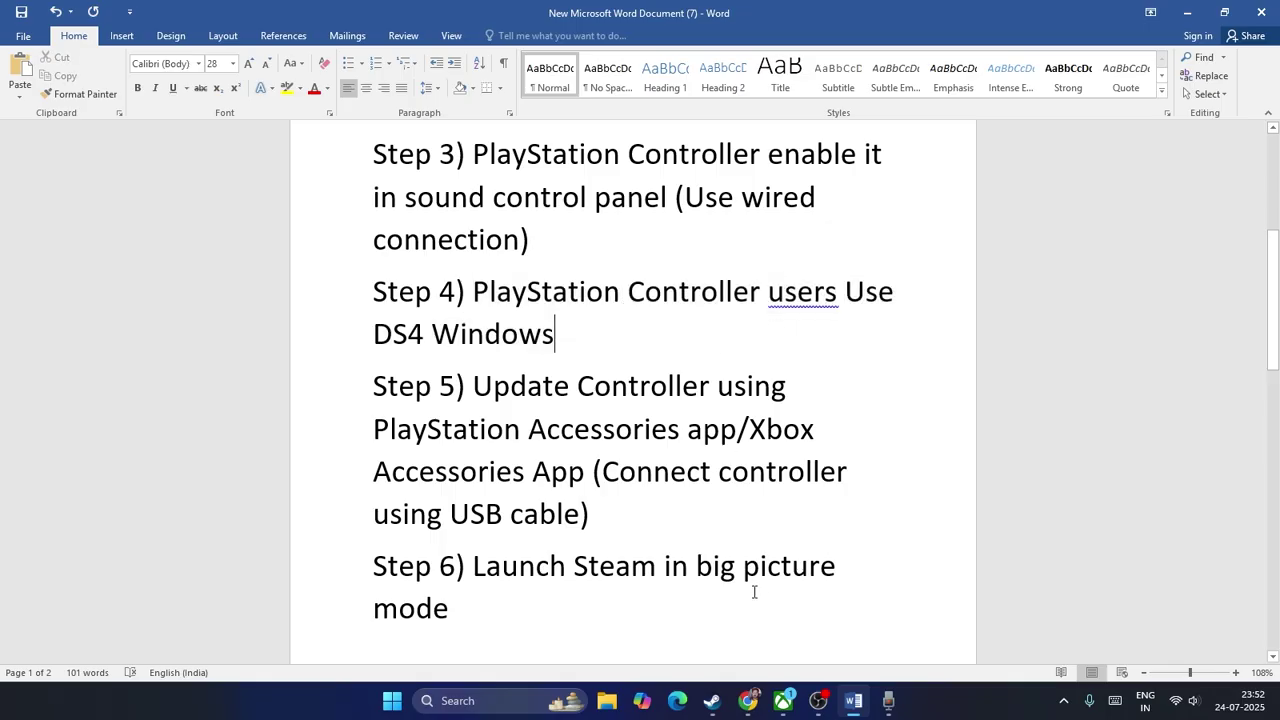
{"action": "left_click", "coordinate": [760, 703]}
- Search Google for 'ds4 window' in a new tab, open ds4-windows.com, then minimize Chrome
{"action": "left_click", "coordinate": [1116, 16]}
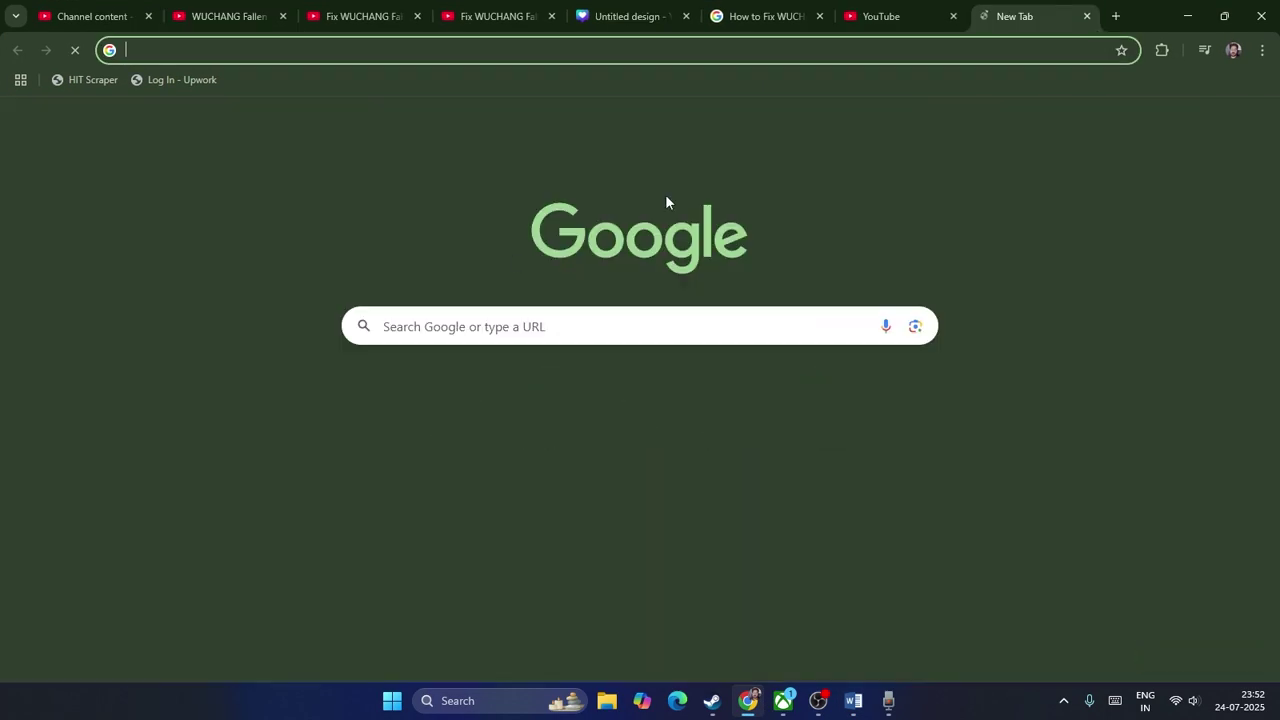
{"action": "left_click", "coordinate": [456, 325]}
{"action": "type", "text": "ds4 window"}
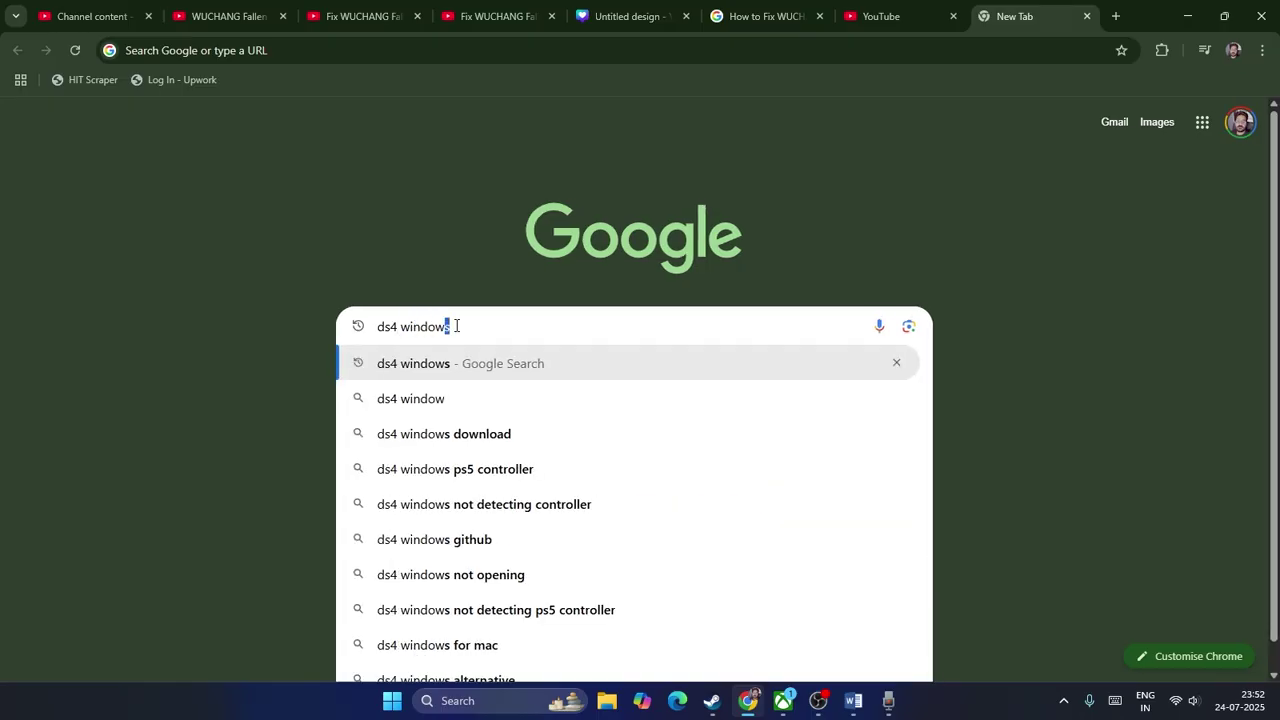
{"action": "key", "text": "Return"}
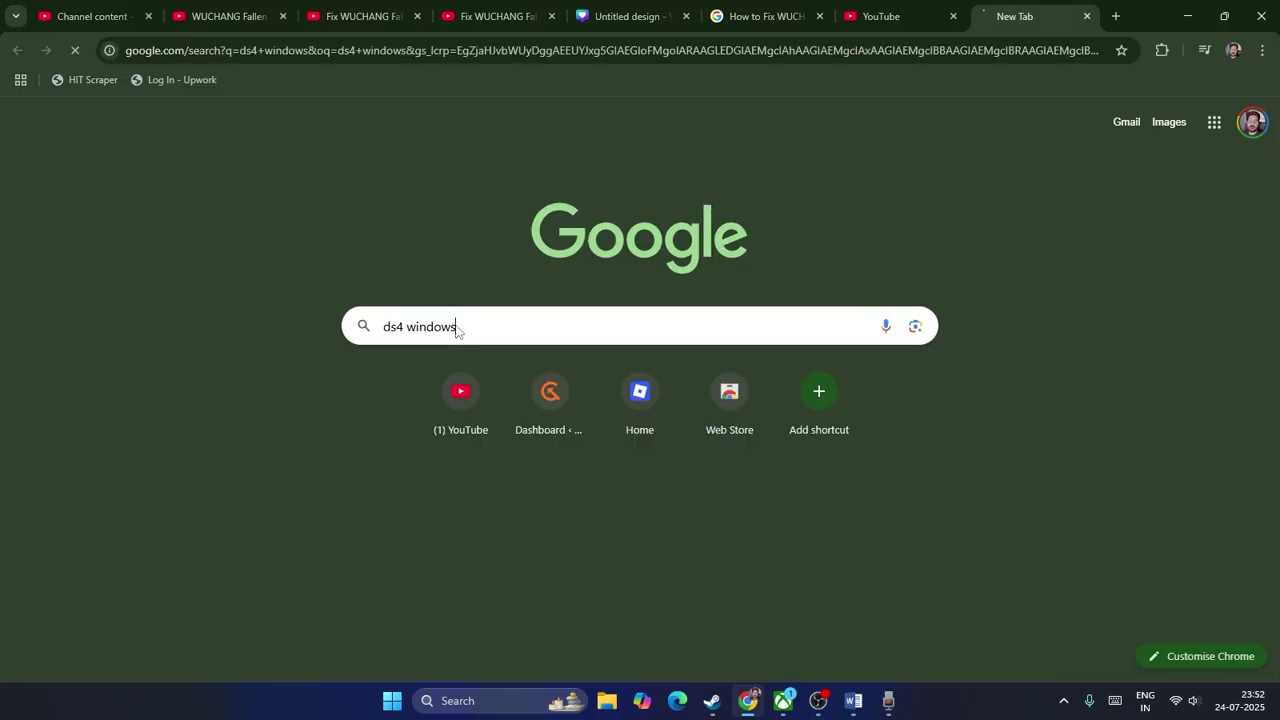
{"action": "left_click", "coordinate": [482, 281]}
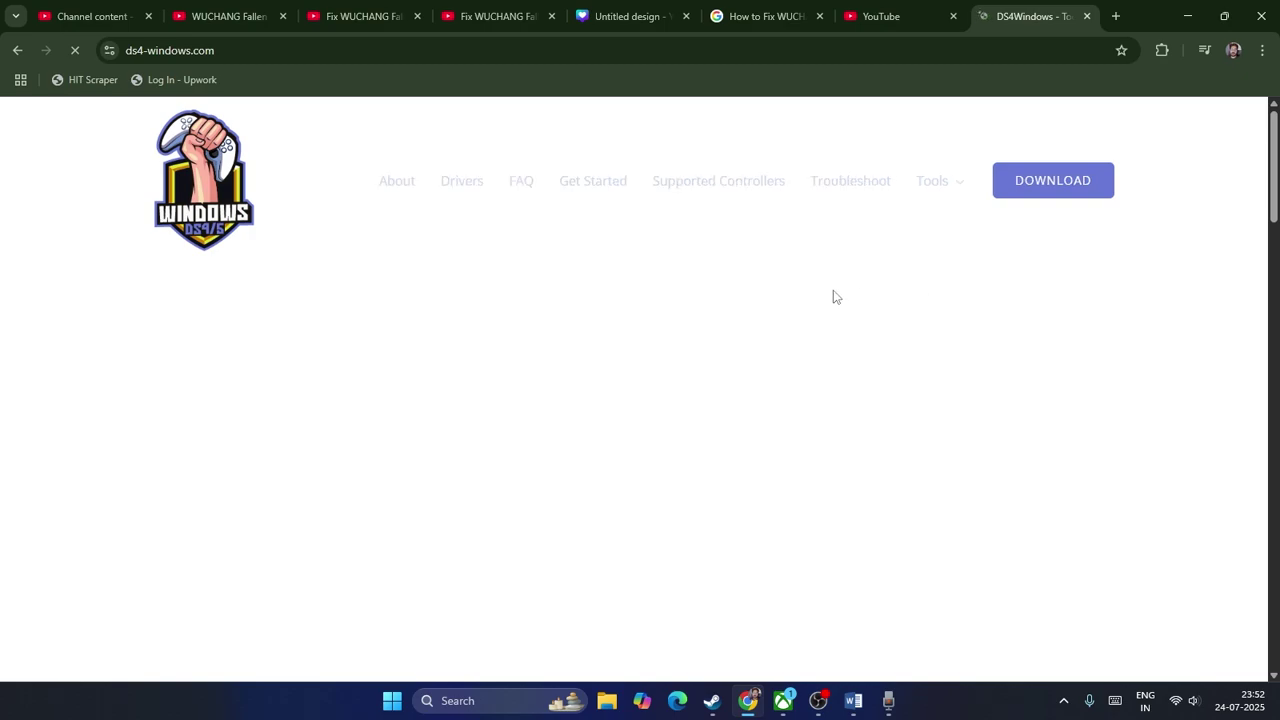
{"action": "left_click", "coordinate": [1187, 16]}
- Launch DS4Windows by searching 'ds4', dismiss its welcome message and notification, then minimize it
{"action": "left_click", "coordinate": [510, 702]}
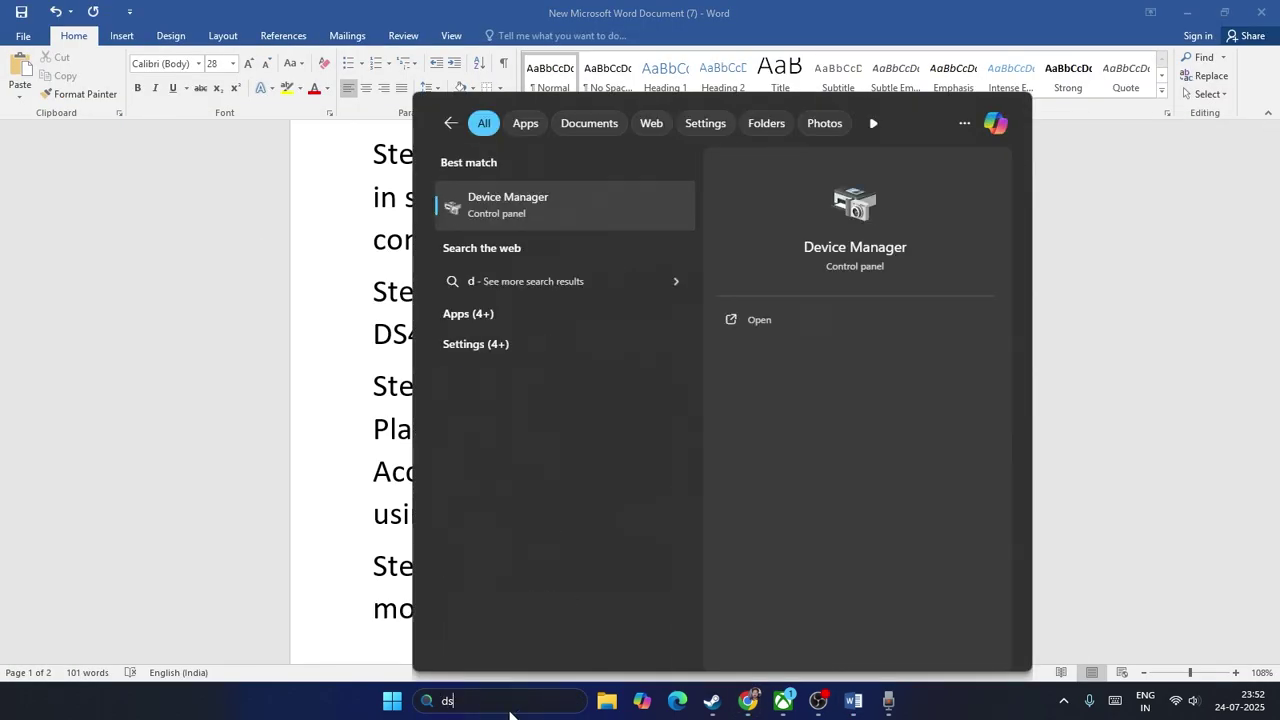
{"action": "type", "text": "ds4Windows.exe"}
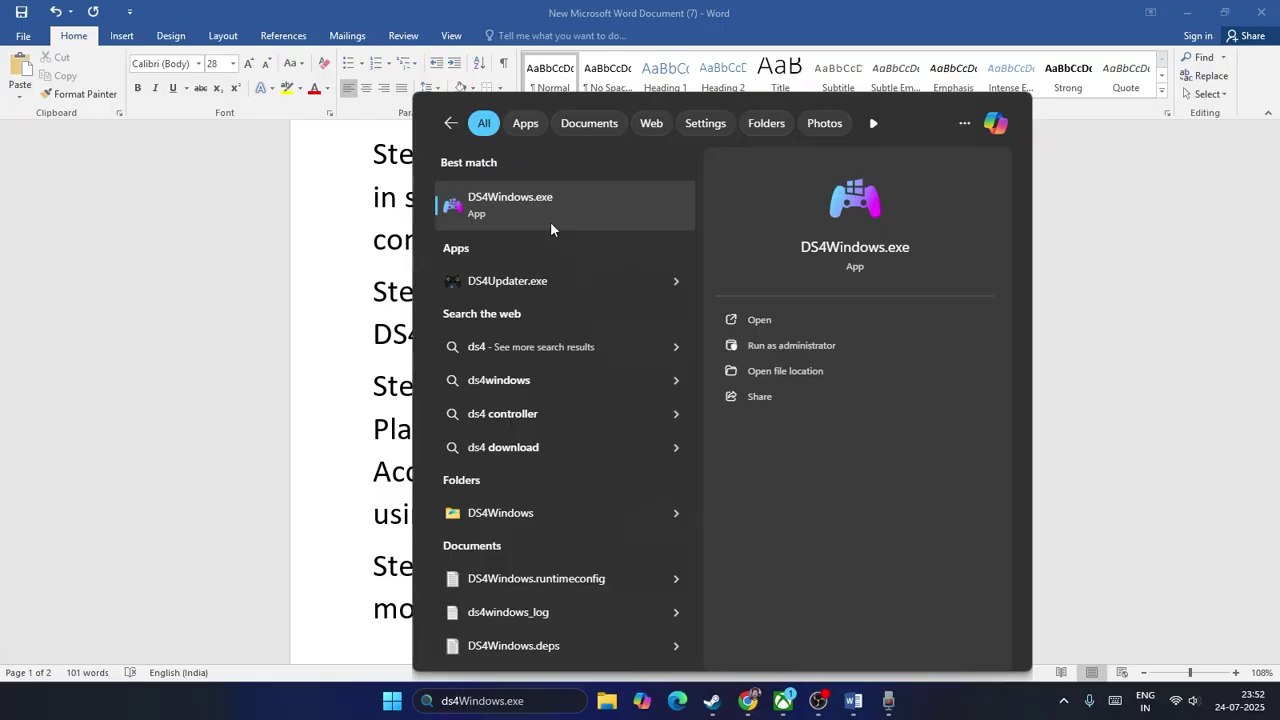
{"action": "left_click", "coordinate": [550, 205]}
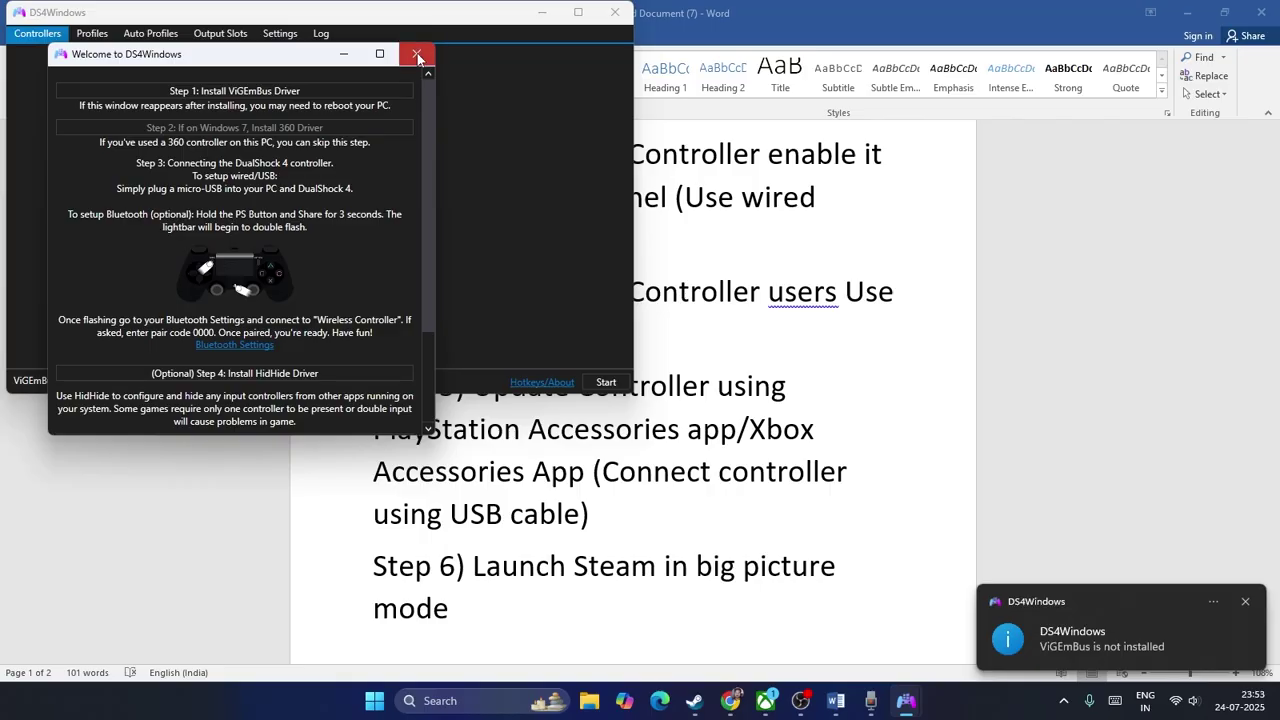
{"action": "left_click", "coordinate": [415, 54]}
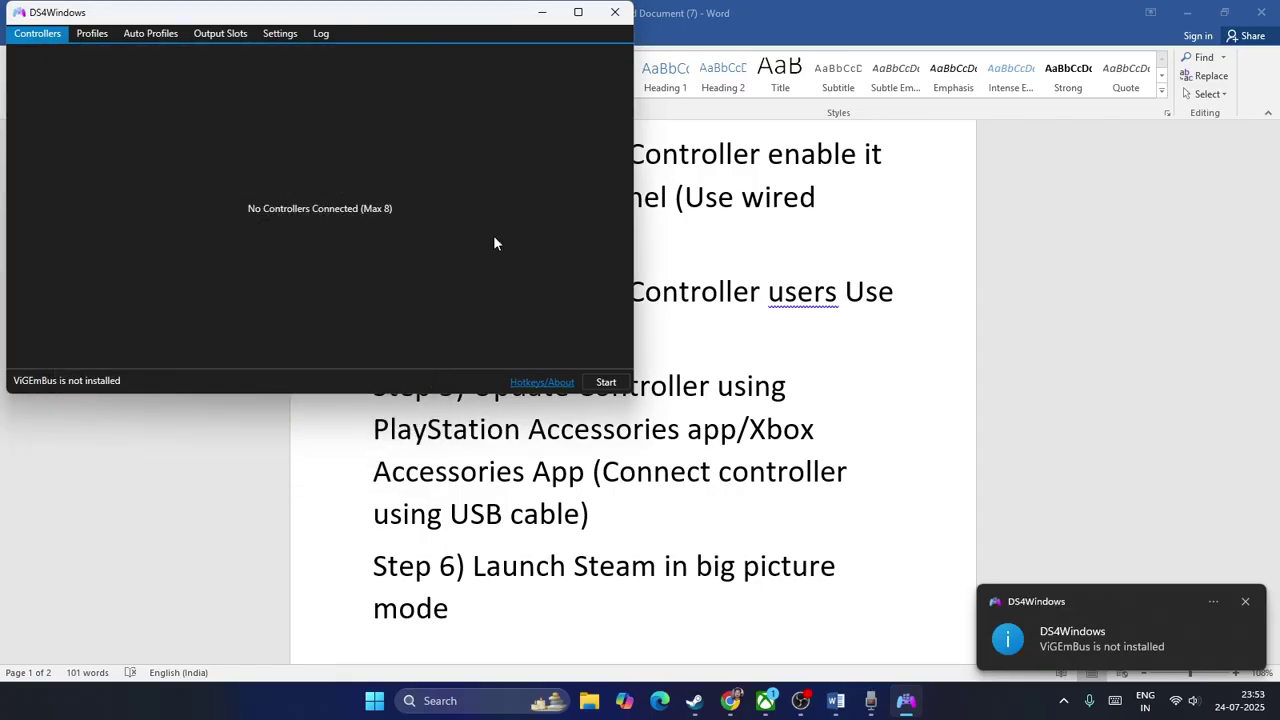
{"action": "left_click", "coordinate": [1246, 603]}
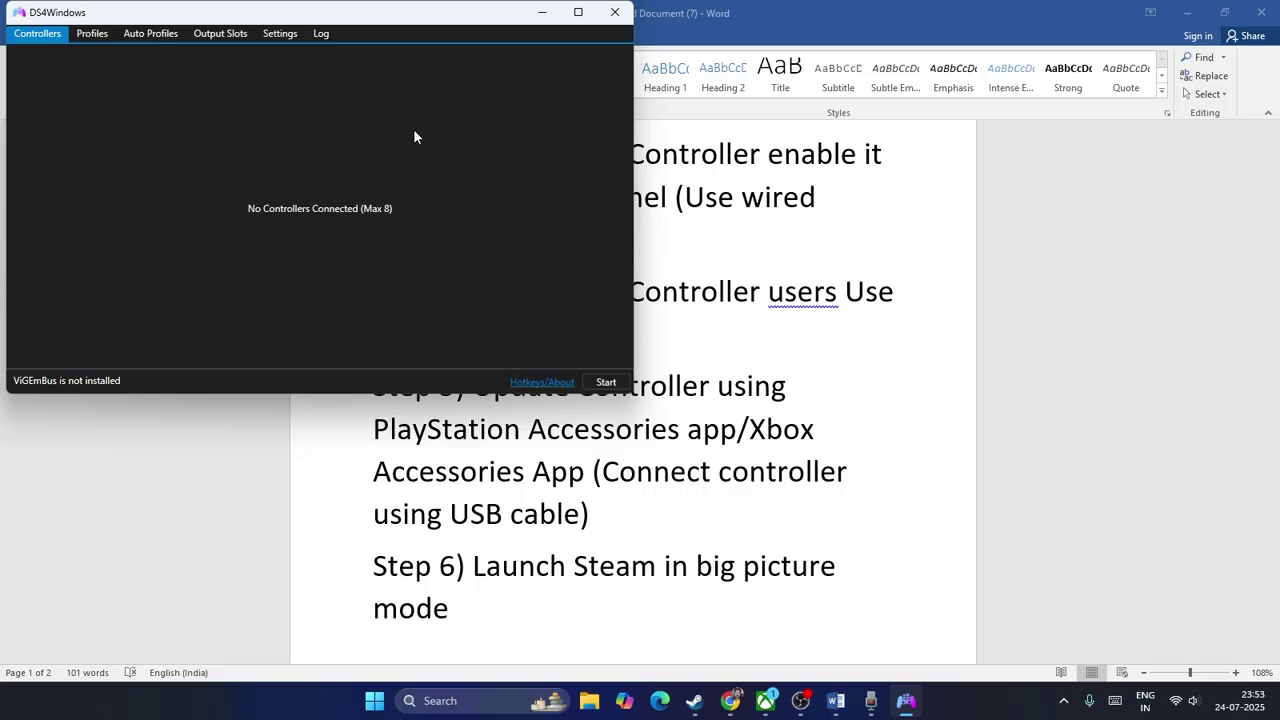
{"action": "left_click", "coordinate": [541, 14]}
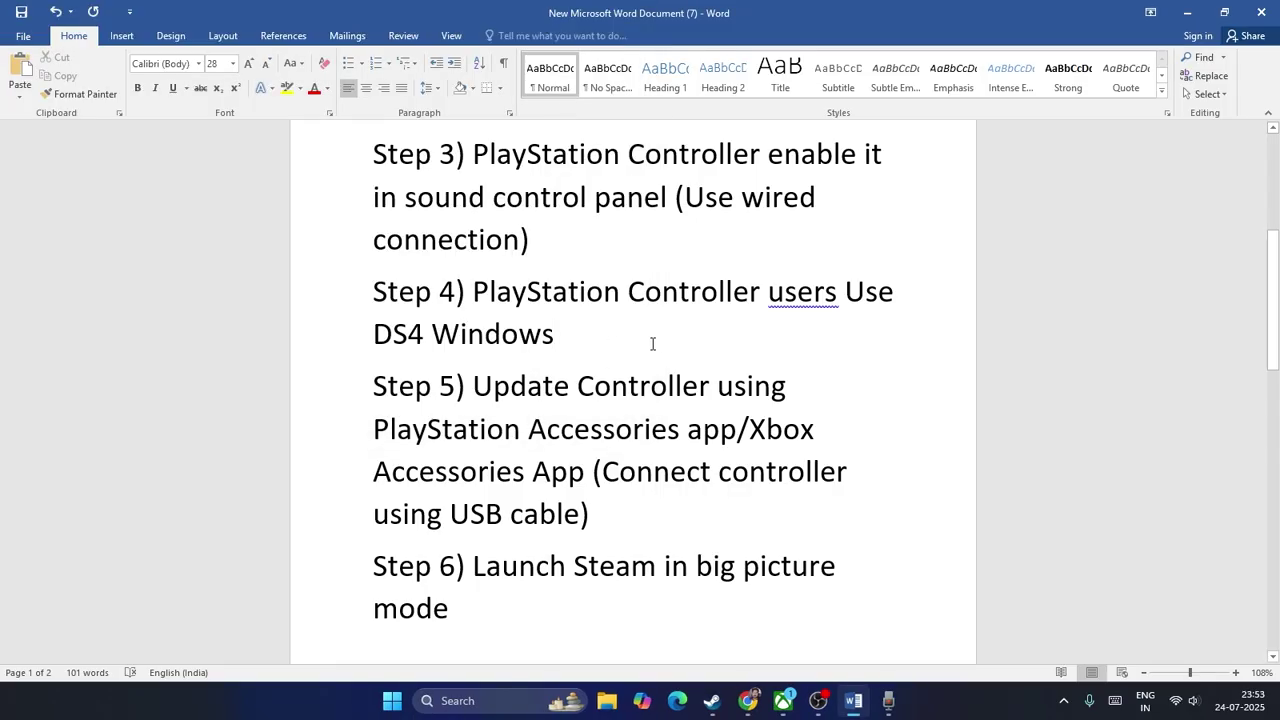
{"action": "scroll", "coordinate": [882, 350], "scroll_direction": "down", "scroll_amount": 1}
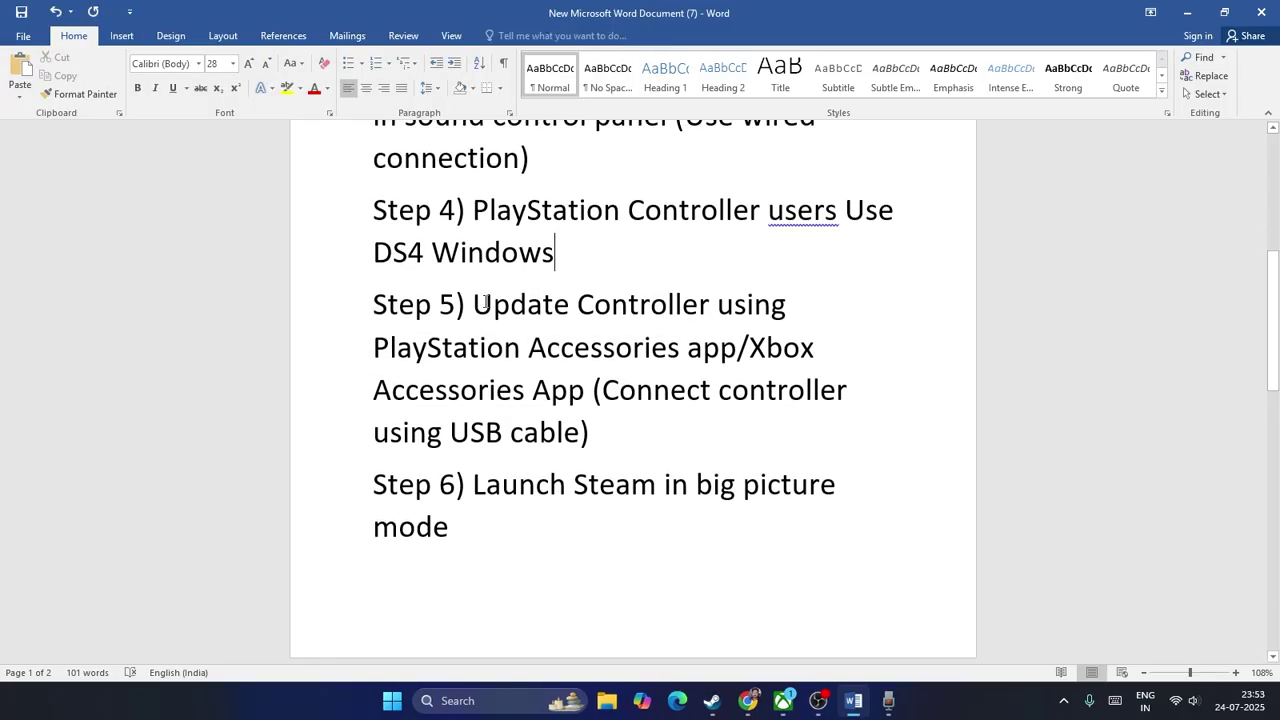
{"action": "left_click_drag", "start_coordinate": [476, 302], "coordinate": [737, 350]}
{"action": "left_click", "coordinate": [822, 347]}
{"action": "left_click_drag", "start_coordinate": [590, 390], "coordinate": [372, 348]}
{"action": "left_click", "coordinate": [846, 390]}
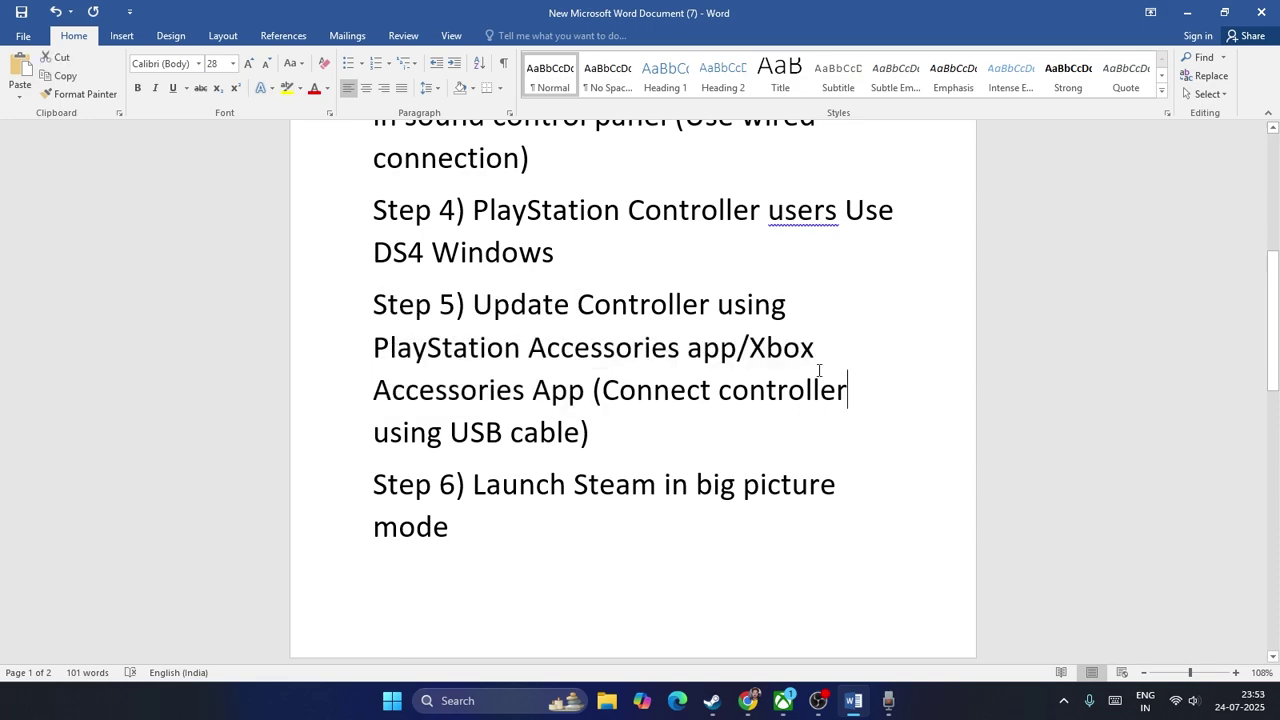
{"action": "left_click", "coordinate": [1186, 16]}
- Open Microsoft Store, search 'xbox', and open the Xbox Accessories app page
{"action": "left_click", "coordinate": [486, 700]}
{"action": "type", "text": "s"}
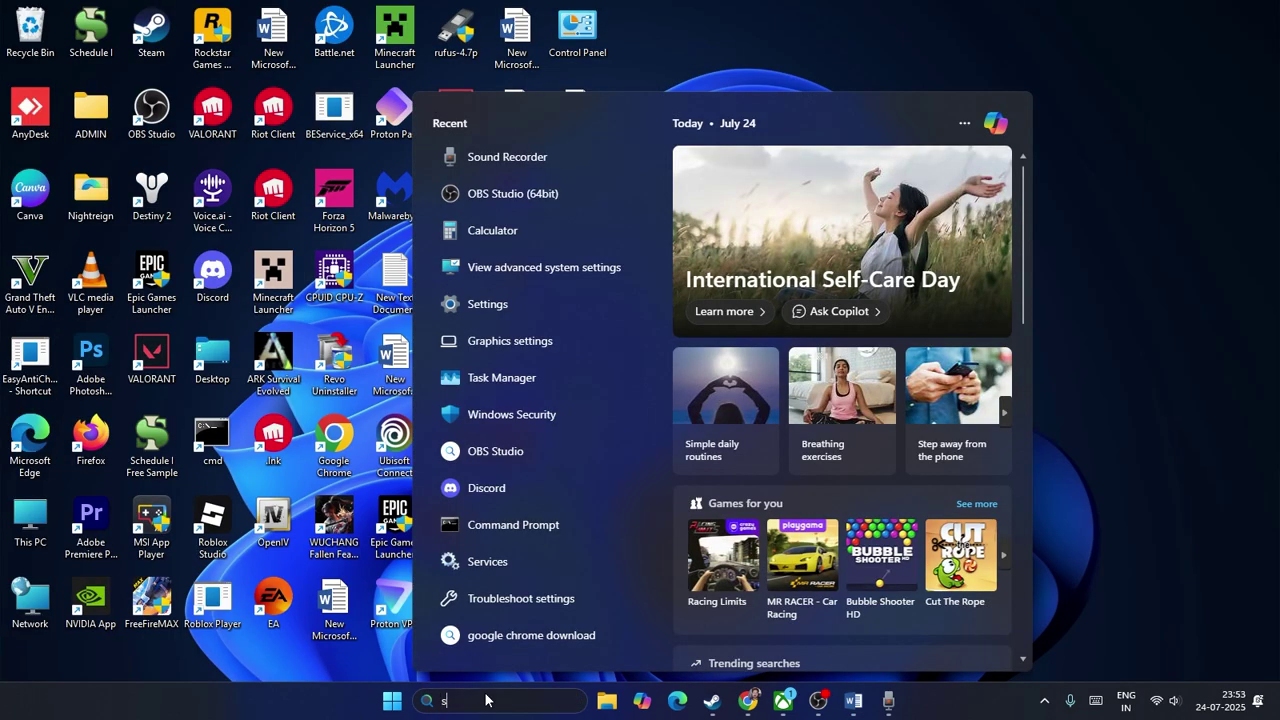
{"action": "type", "text": "tore"}
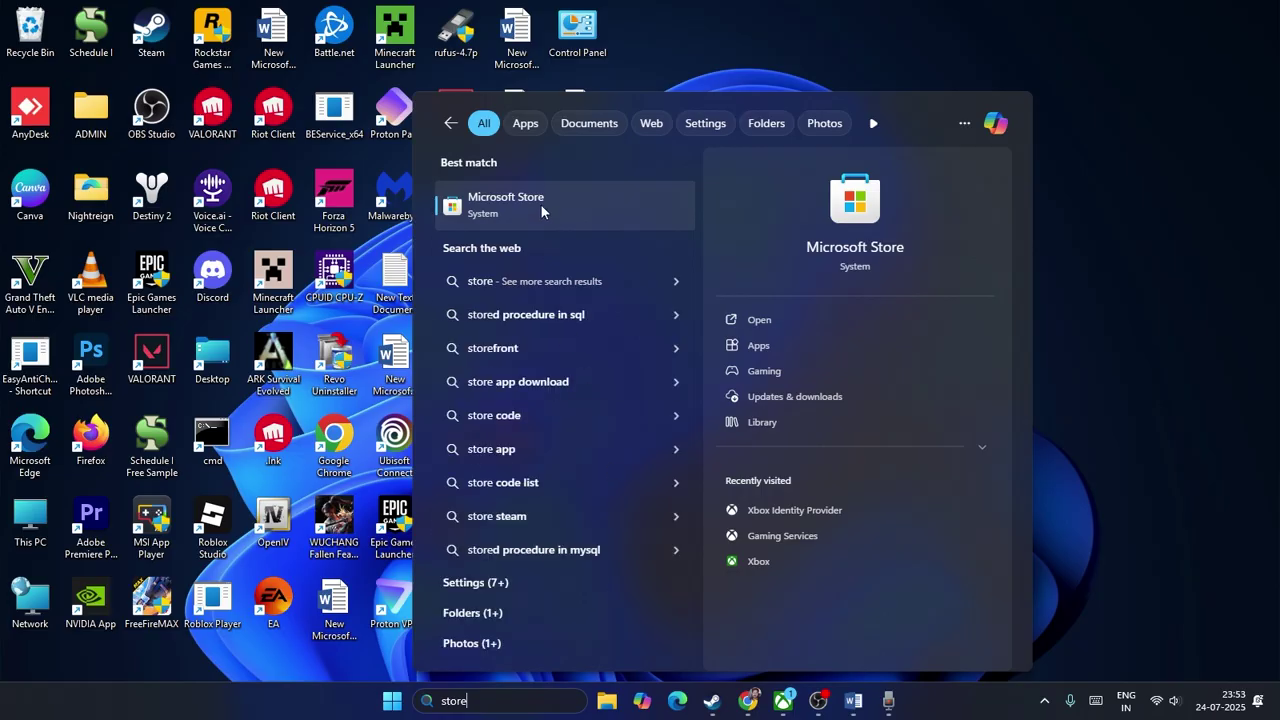
{"action": "left_click", "coordinate": [540, 203]}
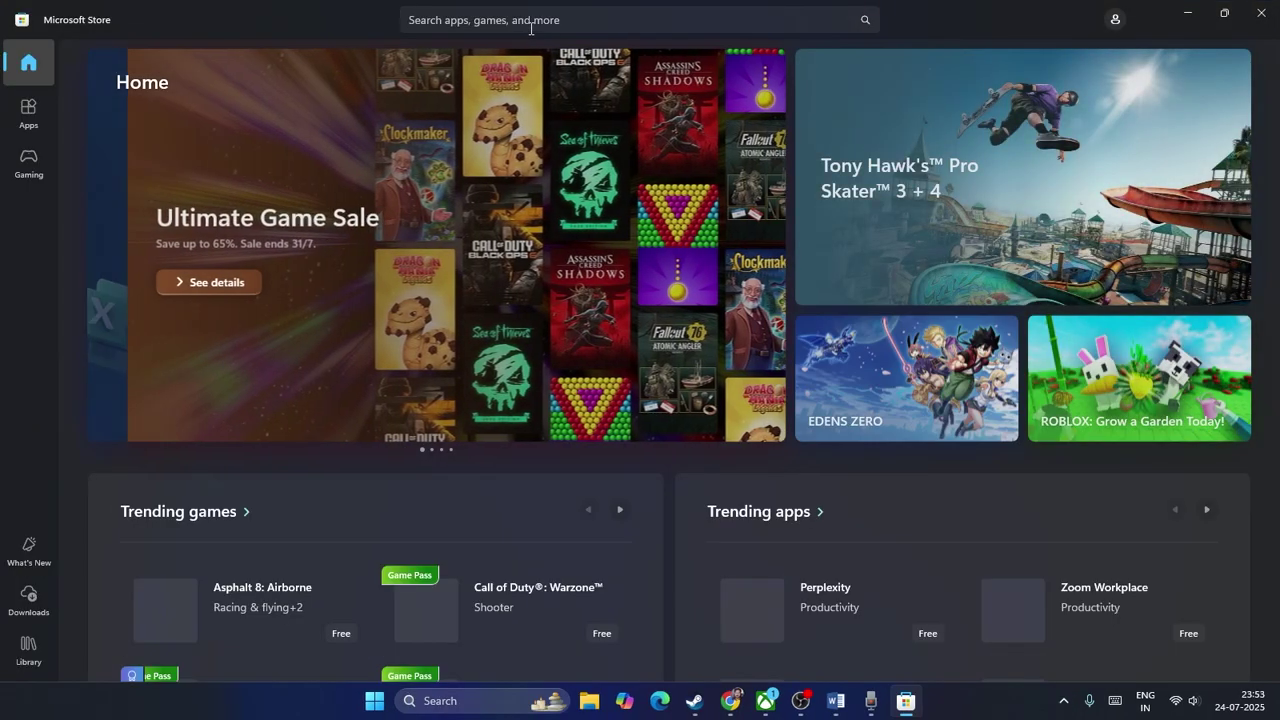
{"action": "left_click", "coordinate": [530, 22]}
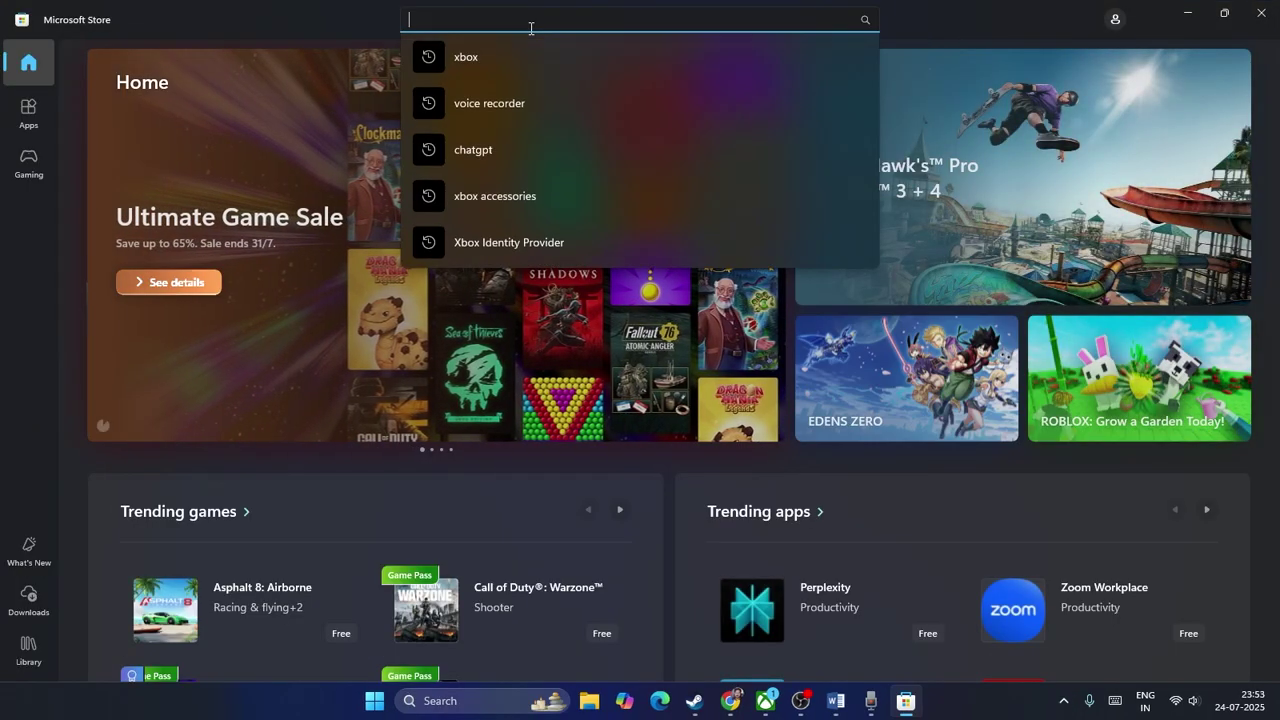
{"action": "type", "text": "xbox"}
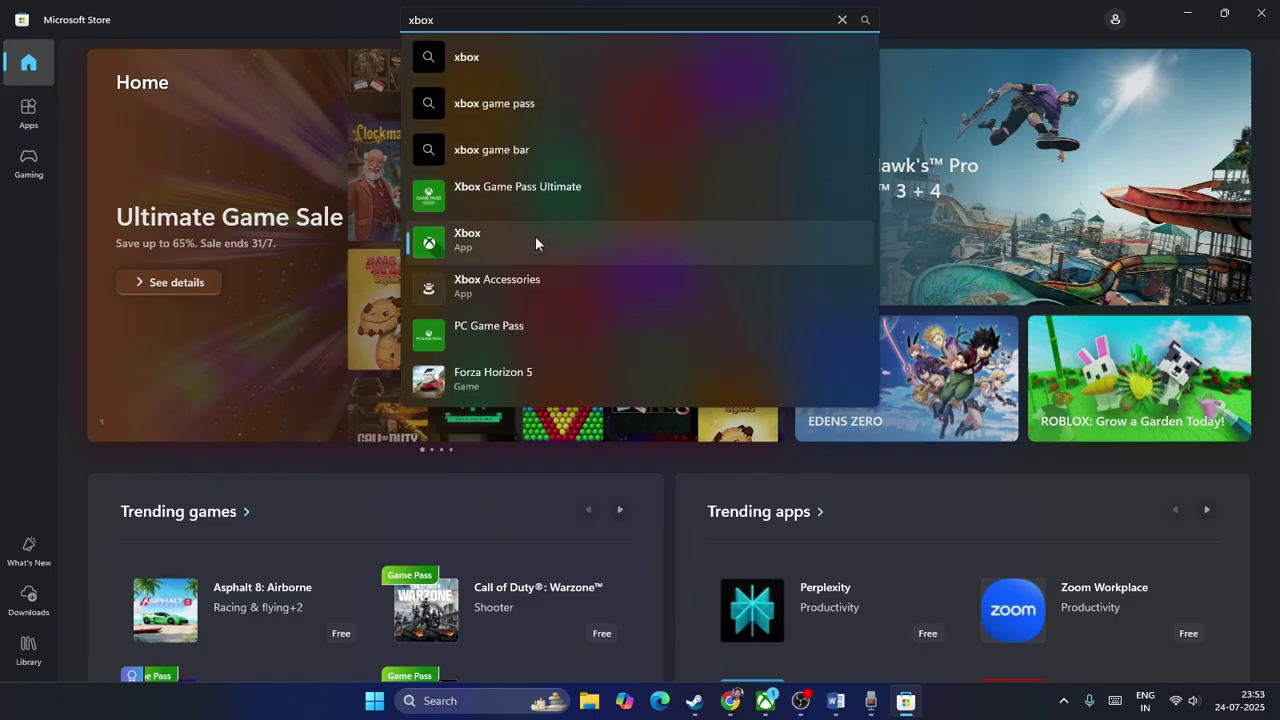
{"action": "left_click", "coordinate": [524, 286]}
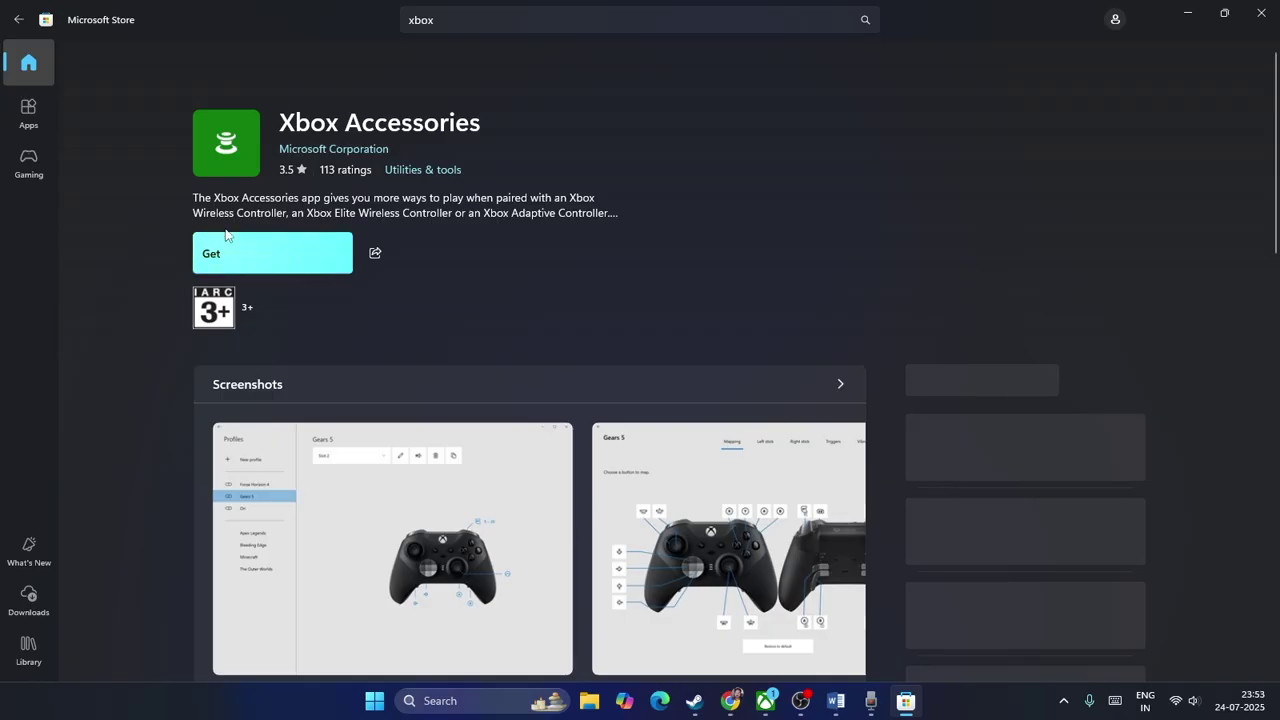
- Click Get on Xbox Accessories, browse its three screenshots, then close Microsoft Store
{"action": "left_click", "coordinate": [210, 254]}
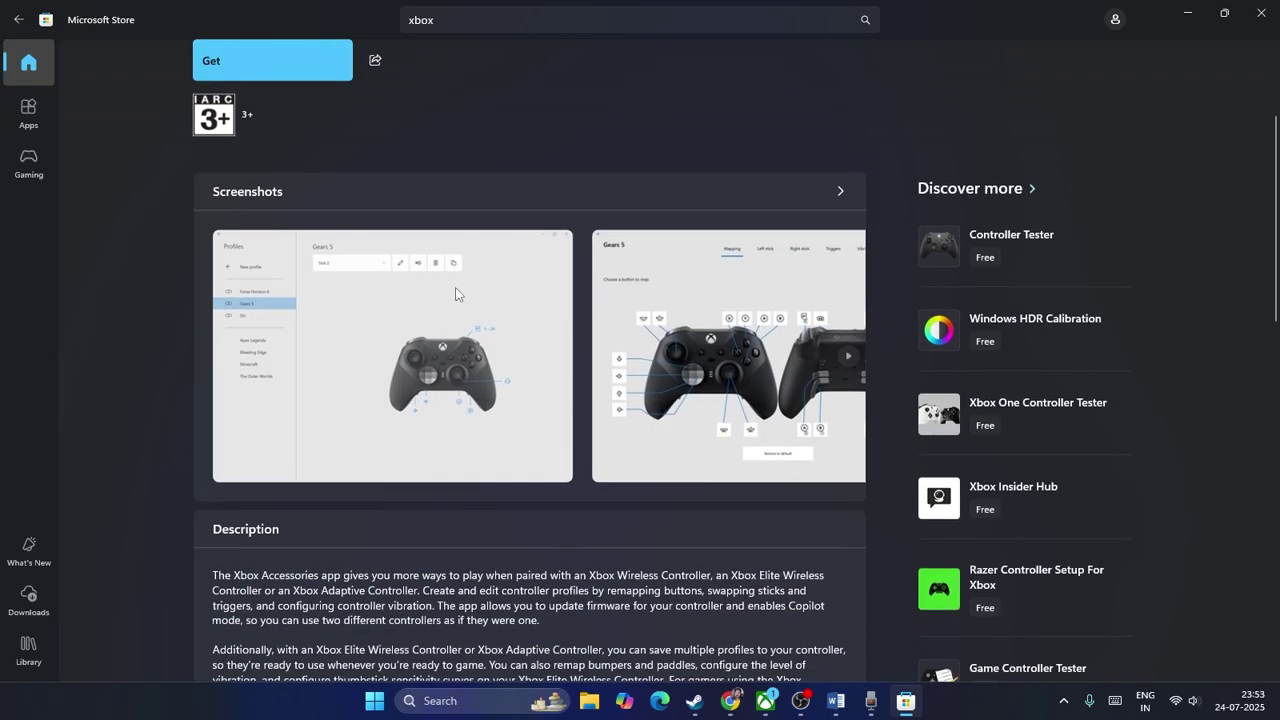
{"action": "left_click", "coordinate": [348, 277]}
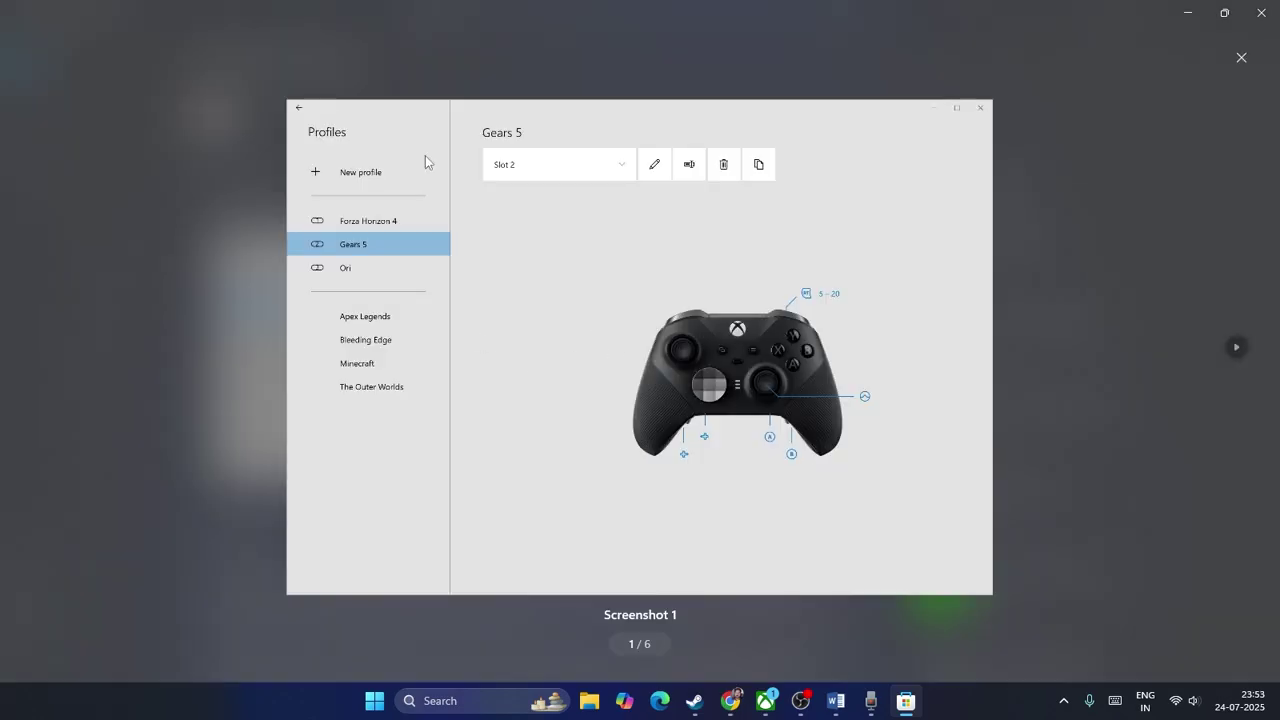
{"action": "left_click", "coordinate": [1233, 350]}
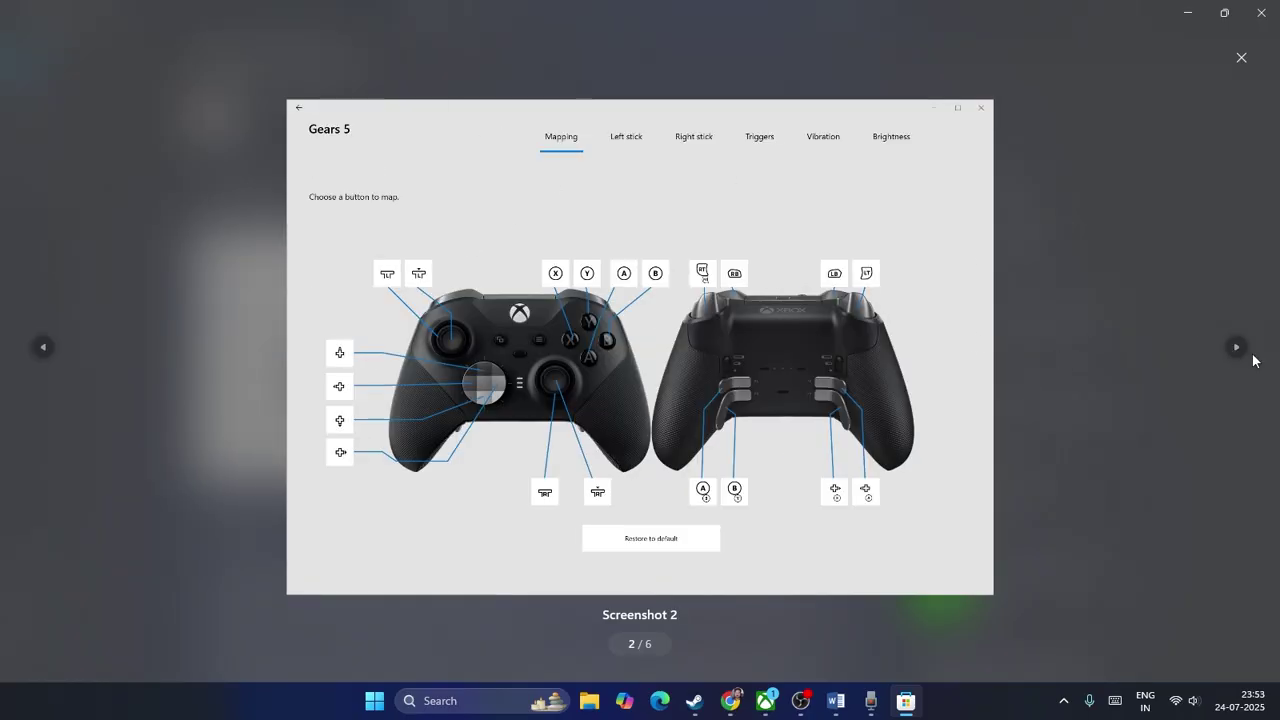
{"action": "left_click", "coordinate": [1237, 349]}
{"action": "left_click", "coordinate": [1241, 57]}
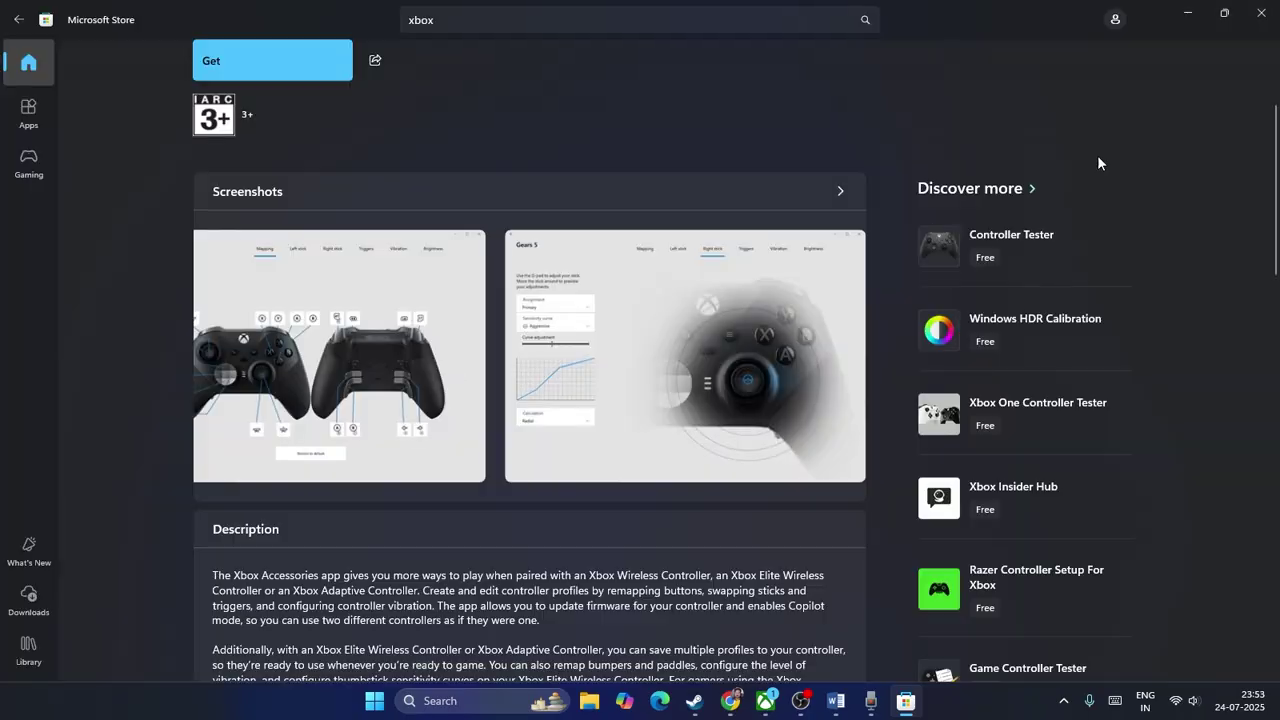
{"action": "left_click", "coordinate": [1276, 14]}
- Highlight the Step 6 'Launch Steam' line in the Word guide, then minimize Word
{"action": "left_click", "coordinate": [853, 702]}
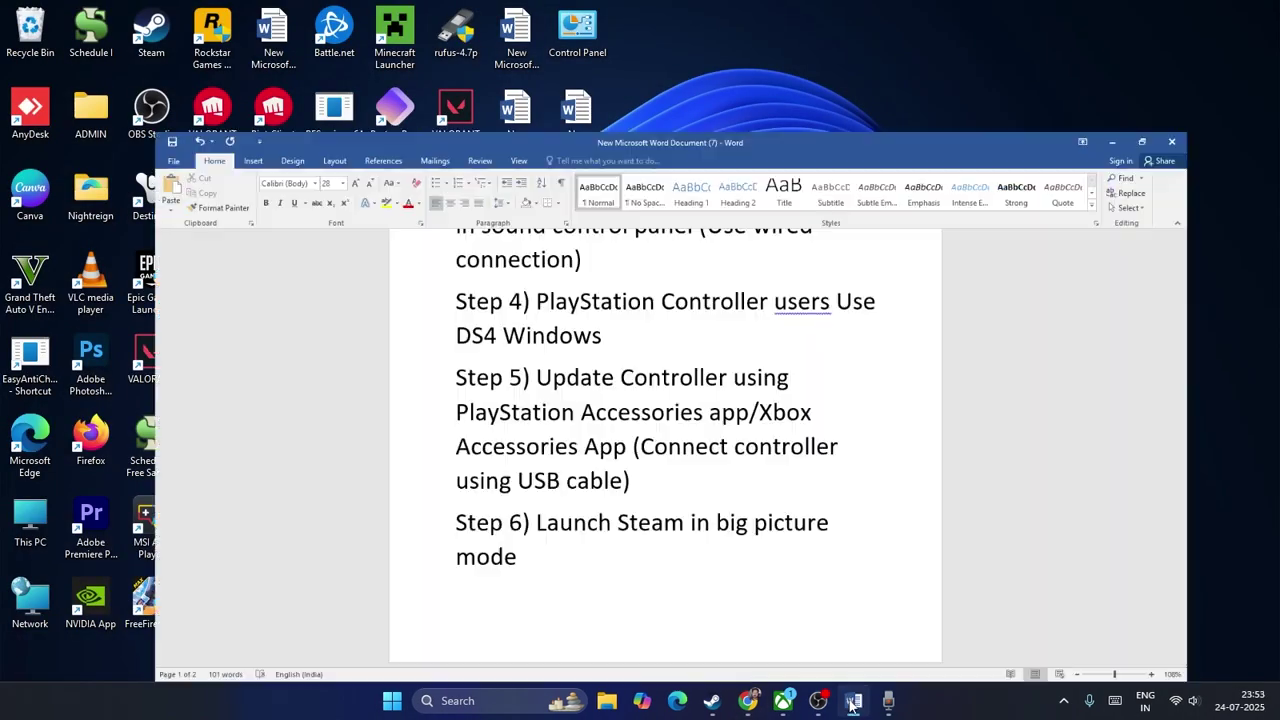
{"action": "scroll", "coordinate": [609, 290], "scroll_direction": "down", "scroll_amount": 5}
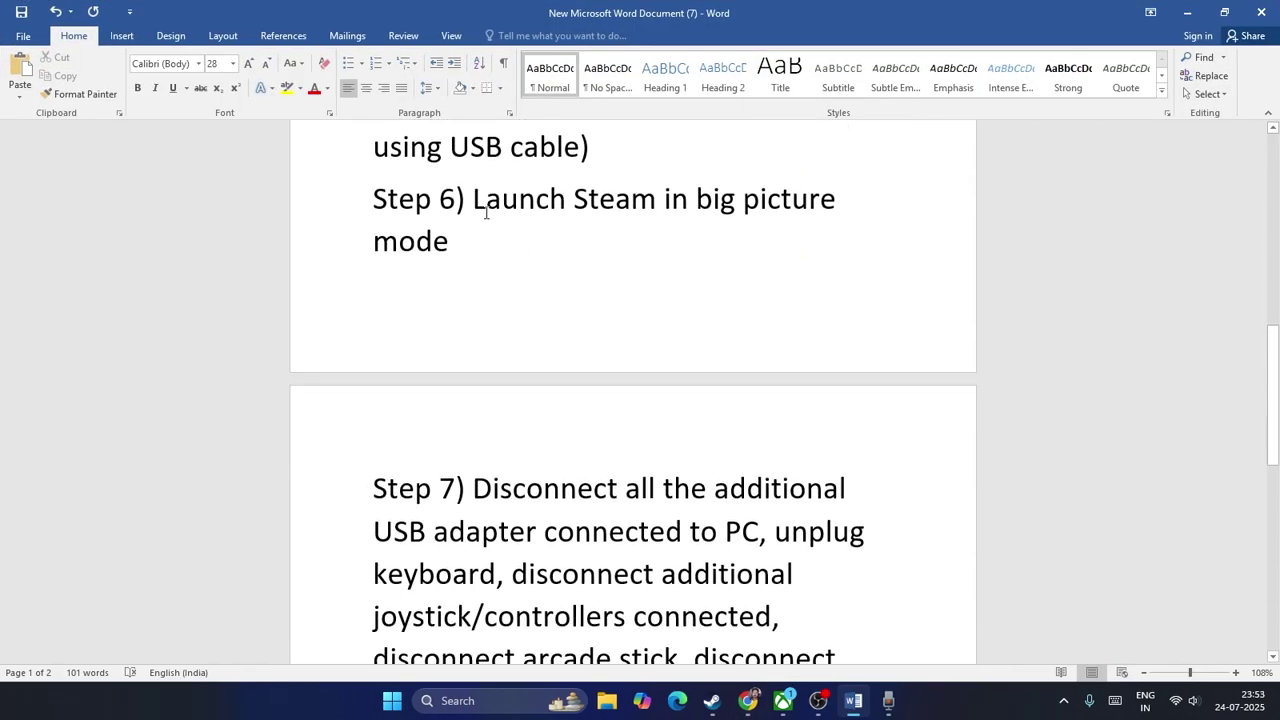
{"action": "left_click_drag", "start_coordinate": [473, 197], "coordinate": [514, 234]}
{"action": "left_click", "coordinate": [754, 291]}
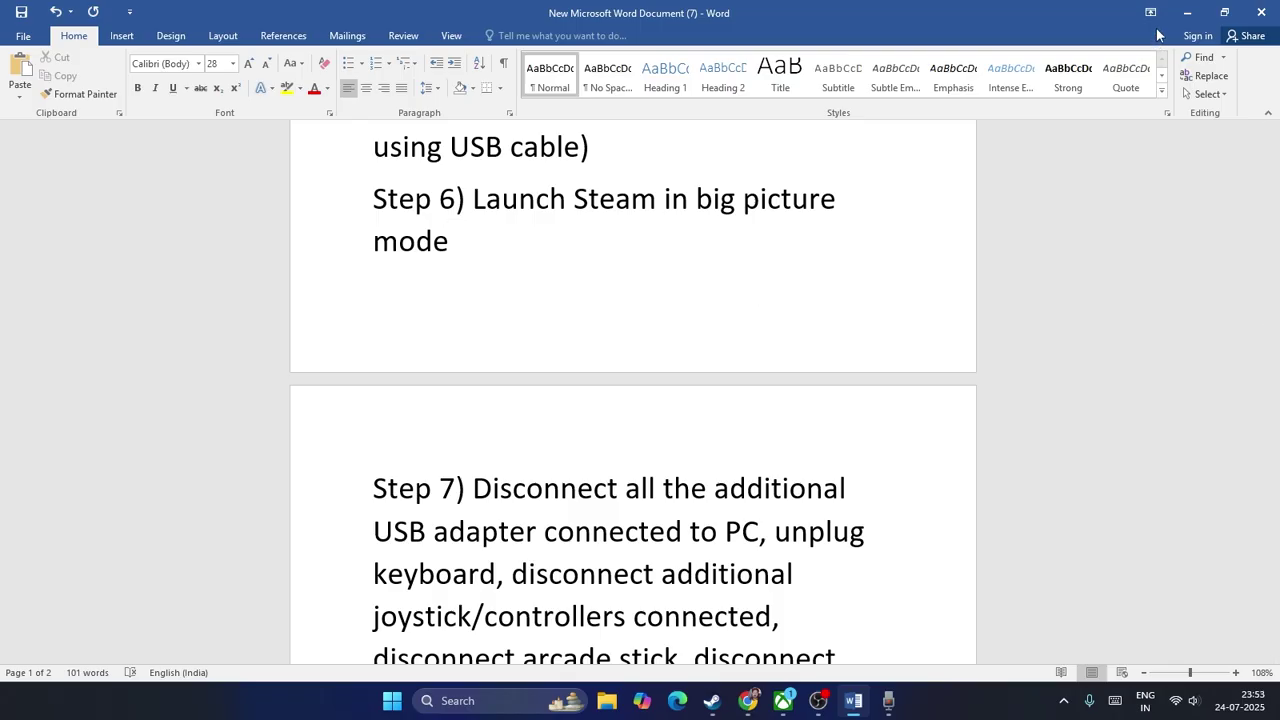
{"action": "left_click", "coordinate": [1190, 20]}
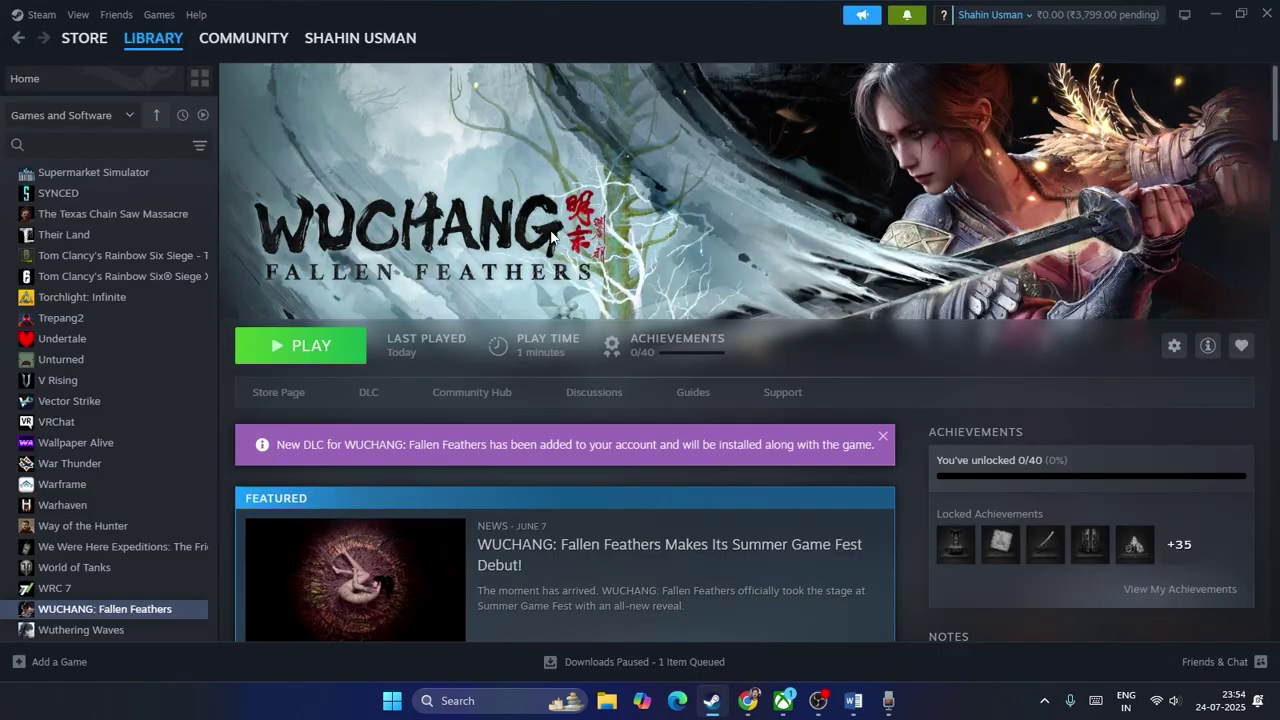
- Enter Steam Big Picture Mode, then exit it via the STEAM menu's Power options
{"action": "left_click", "coordinate": [1185, 17]}
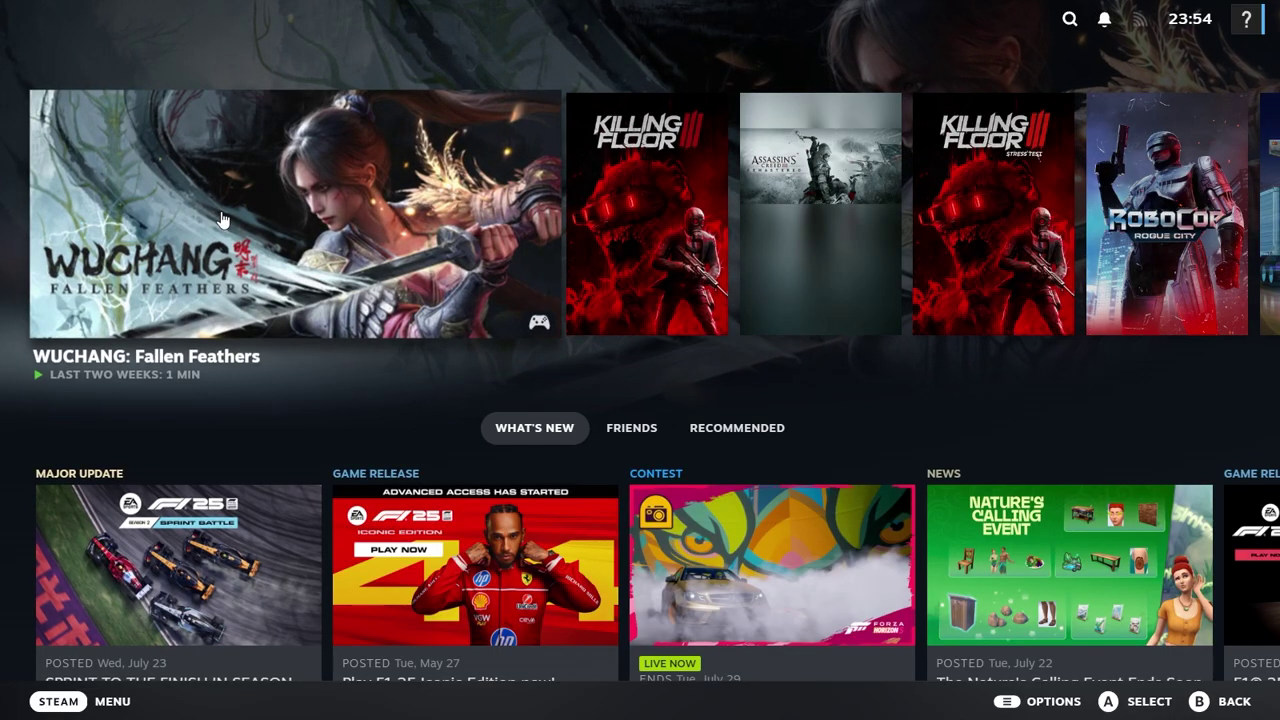
{"action": "left_click", "coordinate": [45, 697]}
{"action": "left_click", "coordinate": [30, 528]}
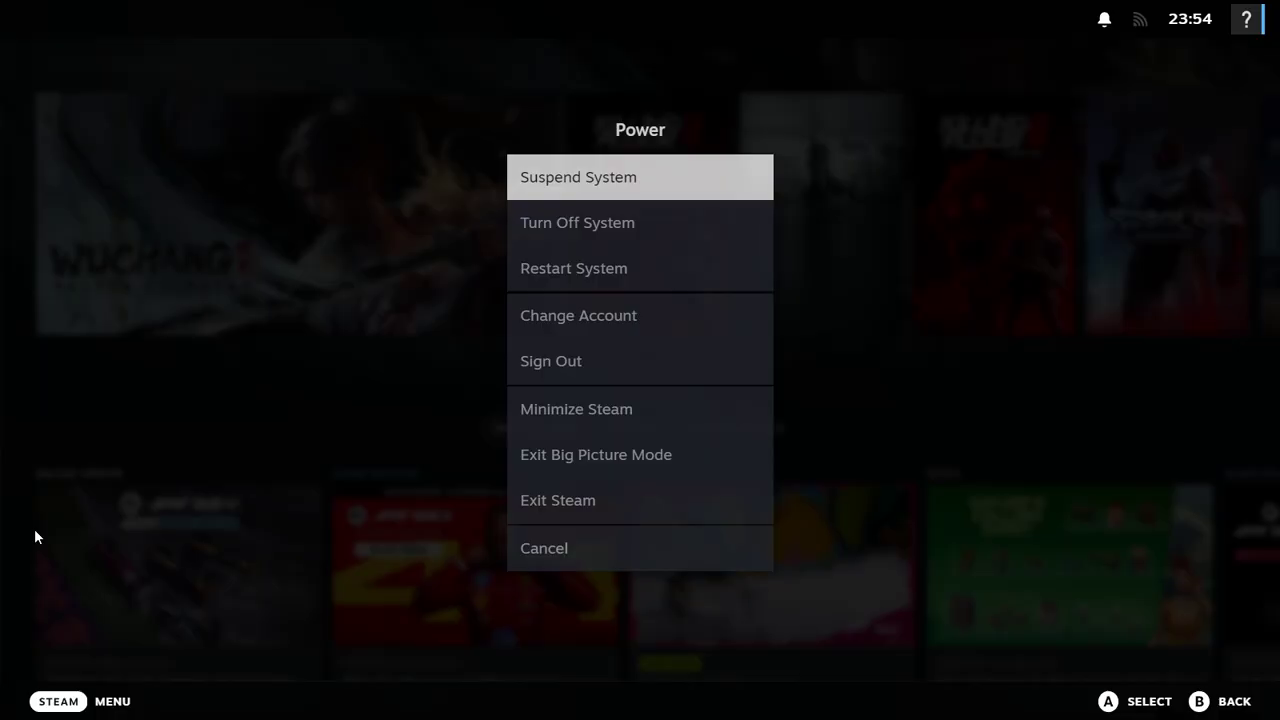
{"action": "left_click", "coordinate": [570, 458]}
{"action": "left_click", "coordinate": [818, 700]}
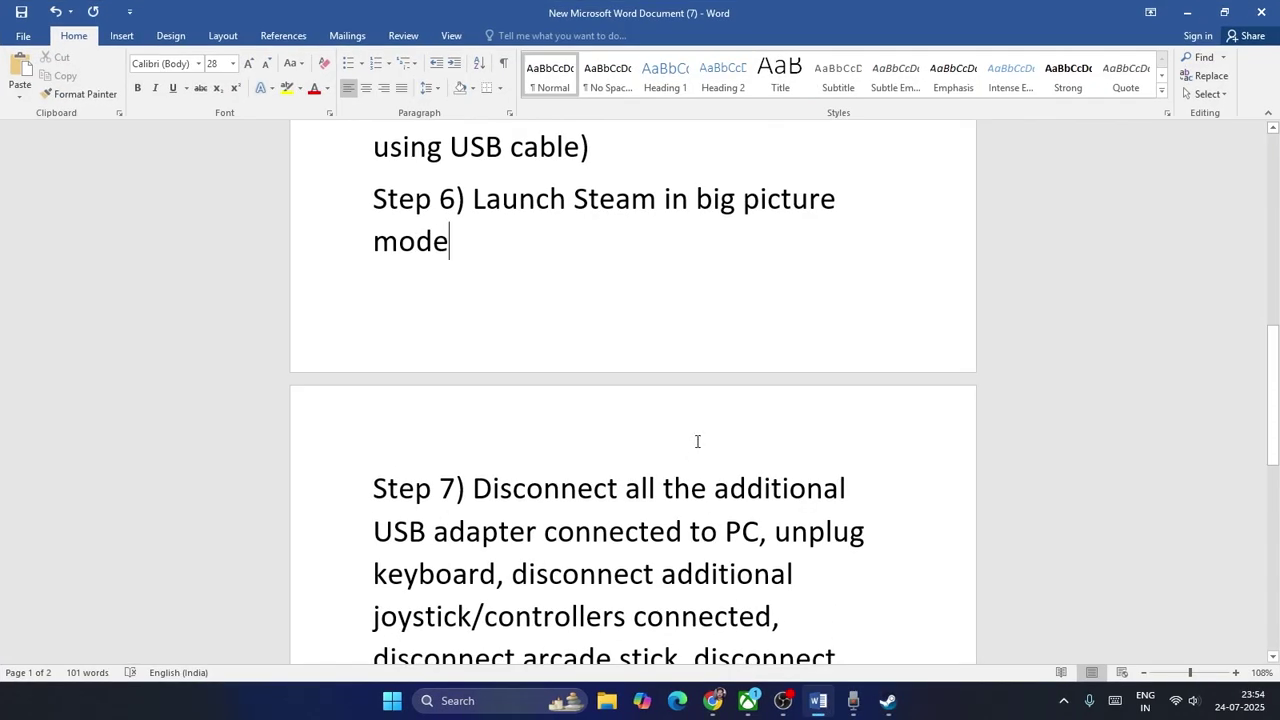
{"action": "scroll", "coordinate": [713, 390], "scroll_direction": "down", "scroll_amount": 4}
{"action": "scroll", "coordinate": [713, 390], "scroll_direction": "down", "scroll_amount": 1}
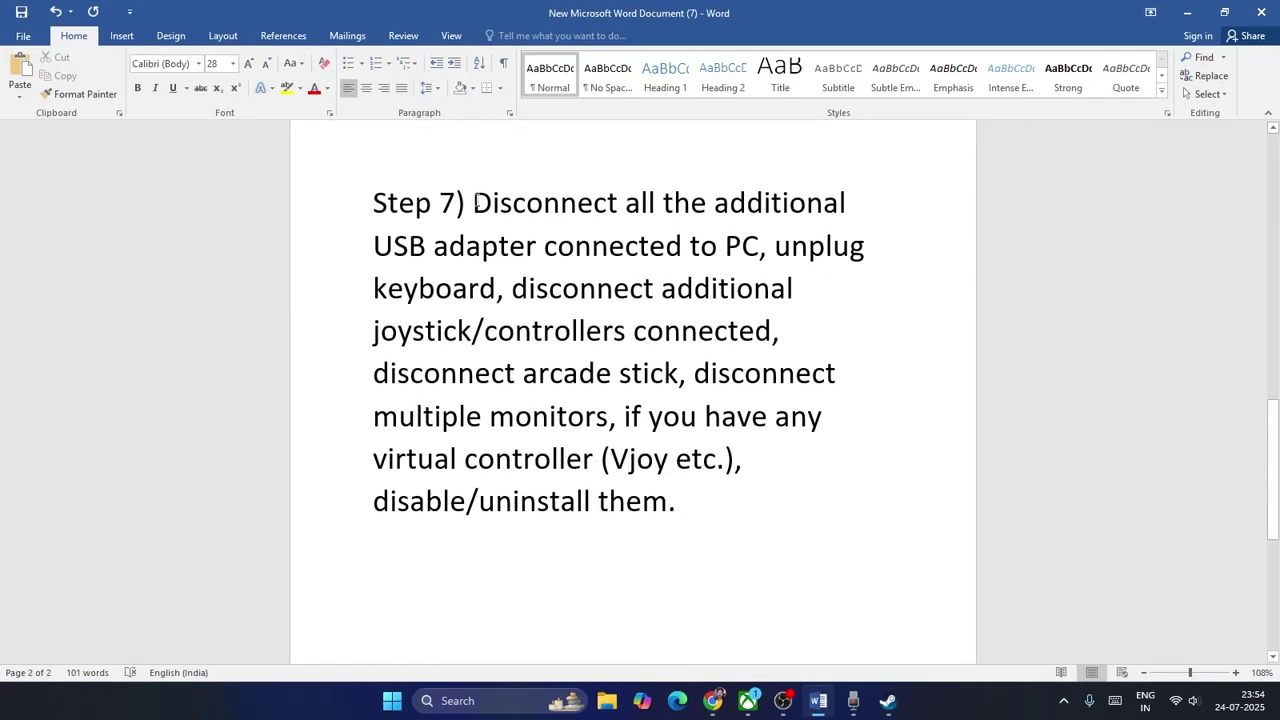
{"action": "left_click_drag", "start_coordinate": [474, 203], "coordinate": [849, 531]}
{"action": "left_click", "coordinate": [849, 531]}
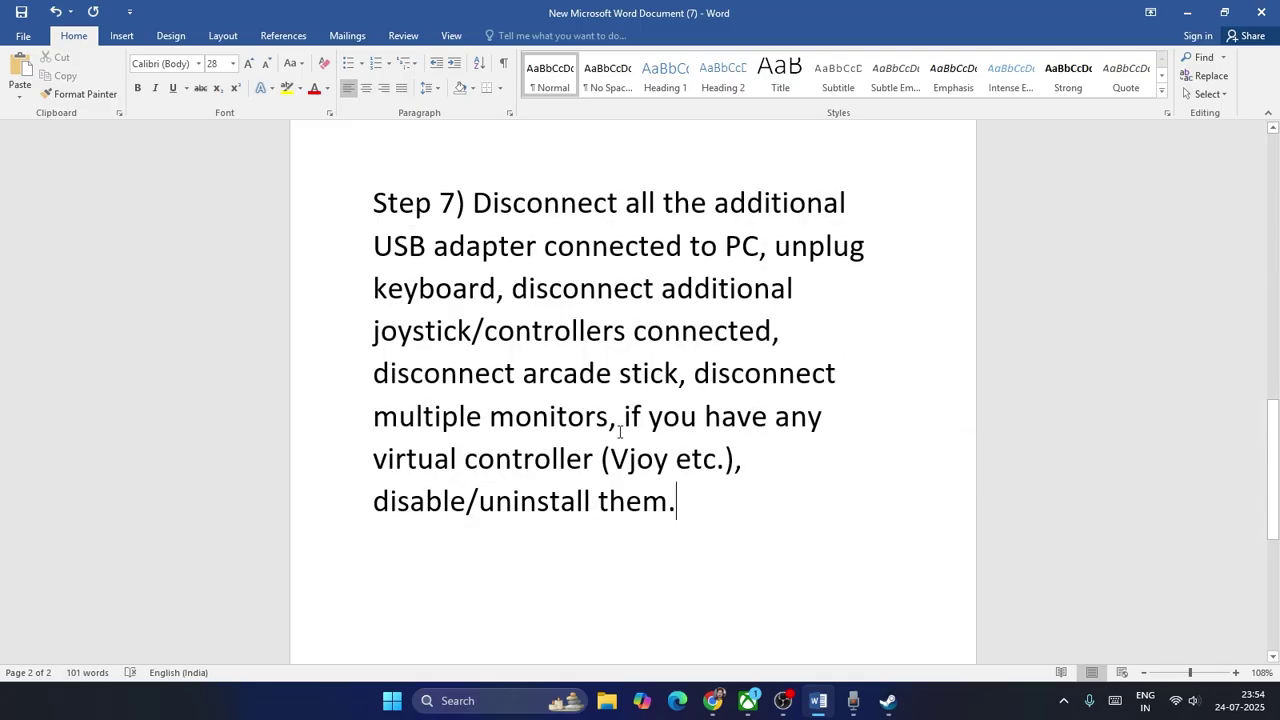